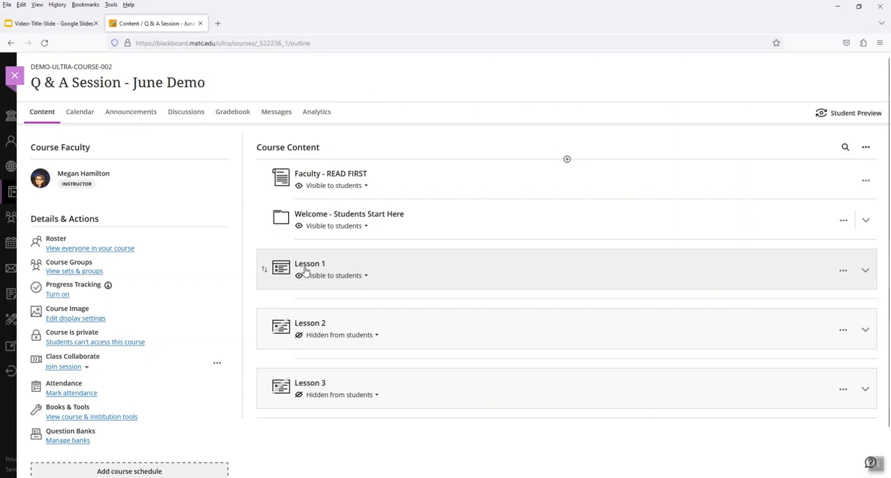
Step: Open Test 1 in Lesson 1 for editing and bring up its assessment settings
scroll(316, 278, down, 2)
scroll(316, 278, down, 1)
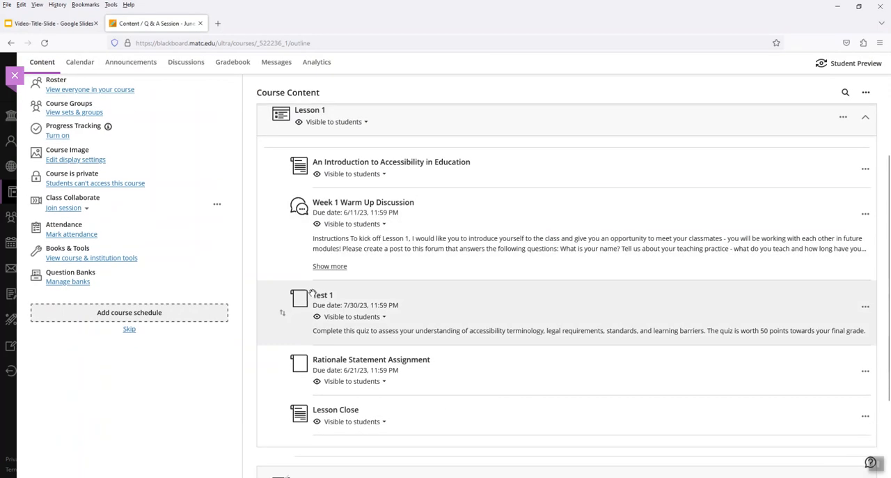
click(865, 308)
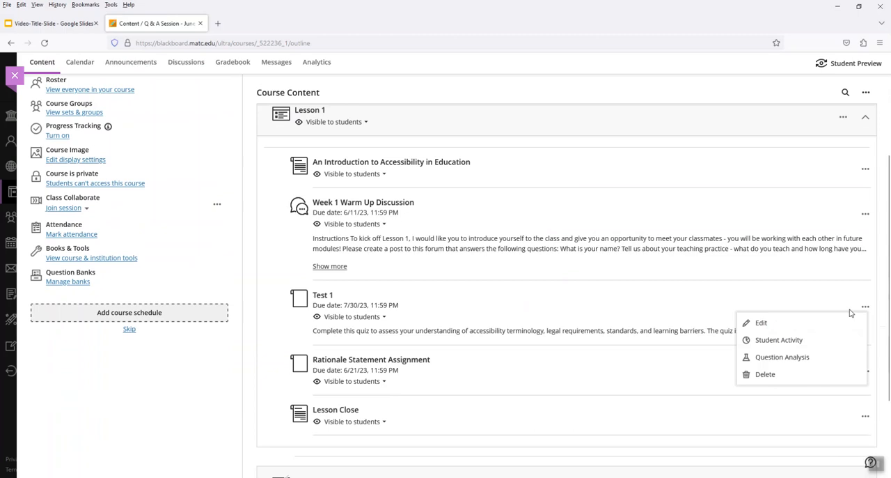
click(763, 324)
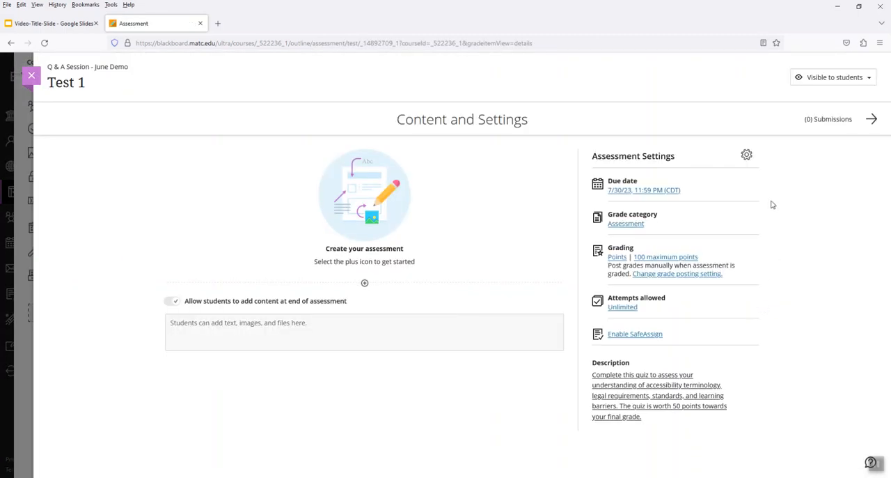
click(745, 155)
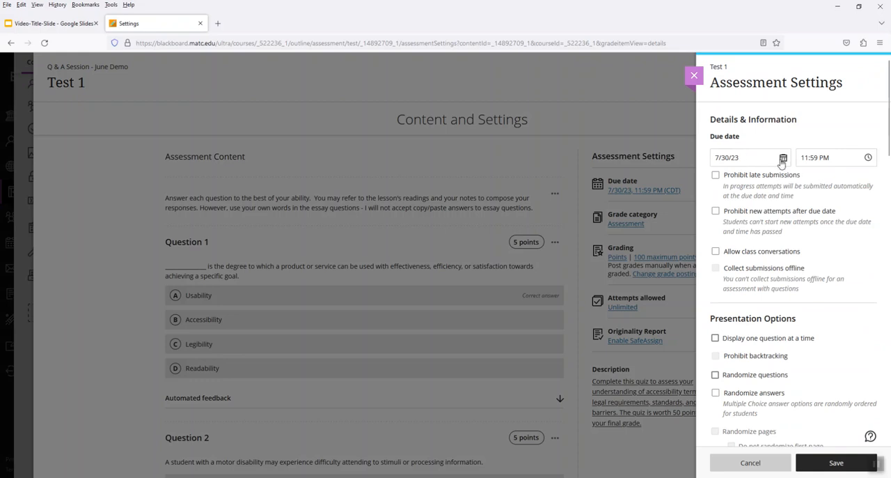
Step: Turn on an access code for Test 1 under assessment security and copy the generated code
scroll(817, 207, down, 5)
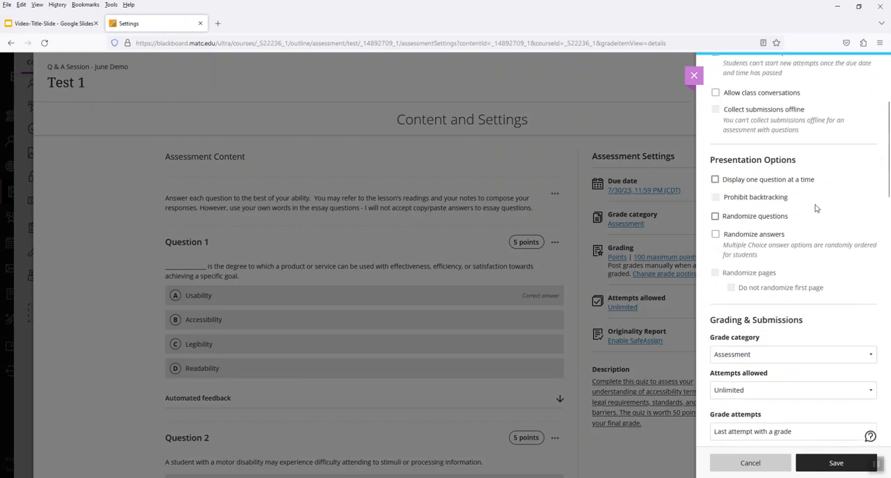
scroll(817, 208, down, 4)
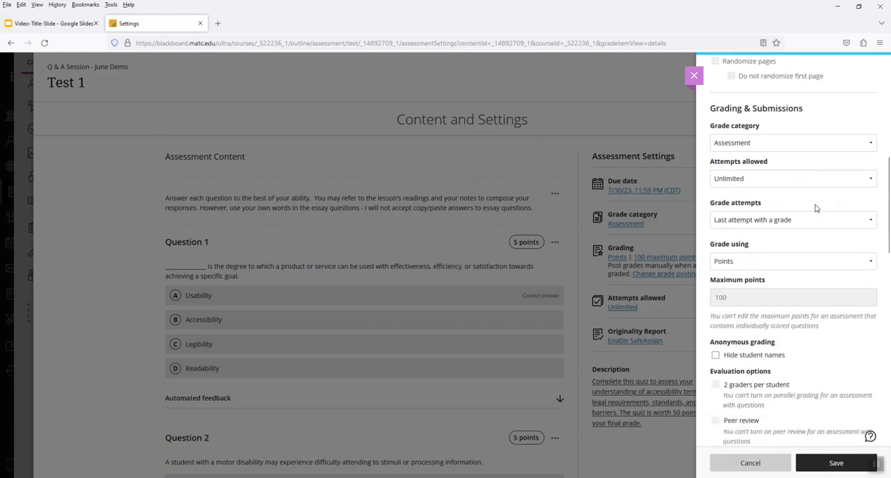
scroll(817, 208, down, 9)
scroll(816, 206, down, 4)
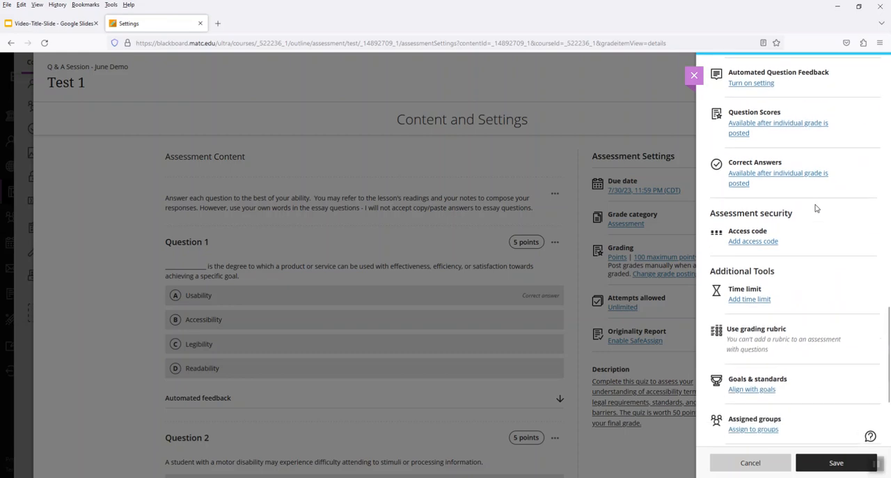
click(760, 234)
click(716, 155)
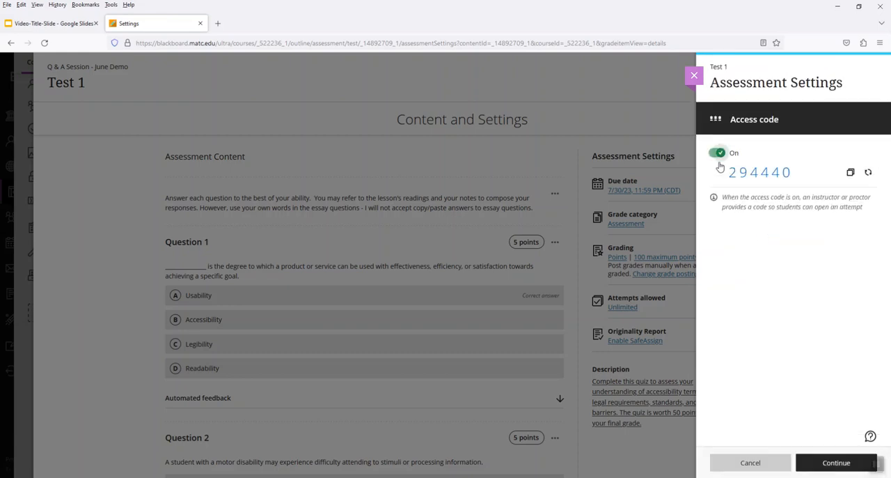
click(851, 172)
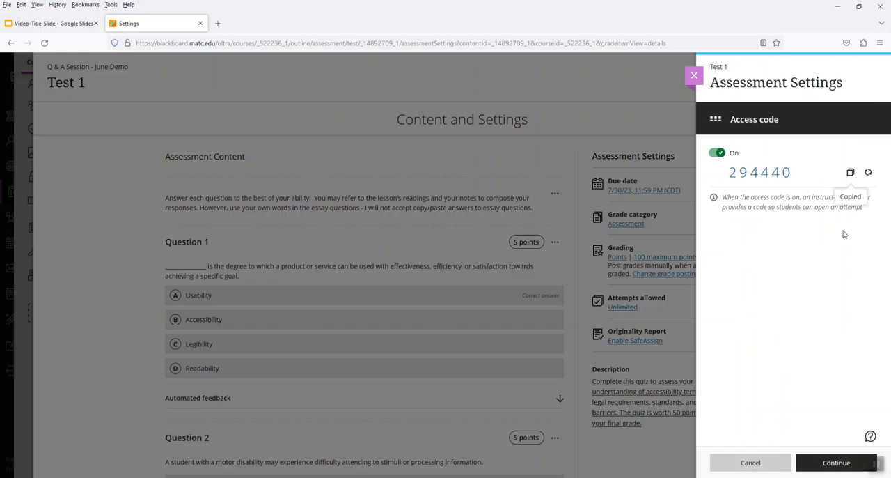
click(830, 463)
Step: Add a time limit of 90 minutes to Test 1
scroll(822, 237, down, 3)
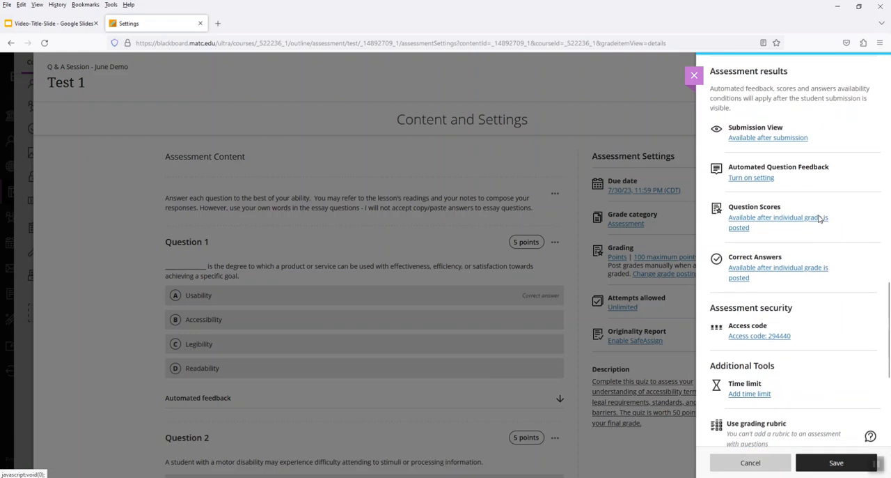
scroll(808, 251, down, 1)
scroll(801, 271, down, 2)
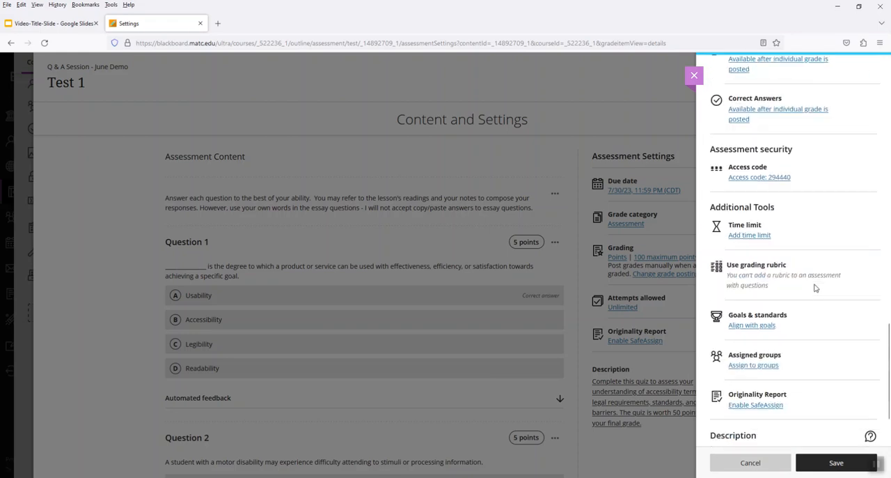
click(759, 239)
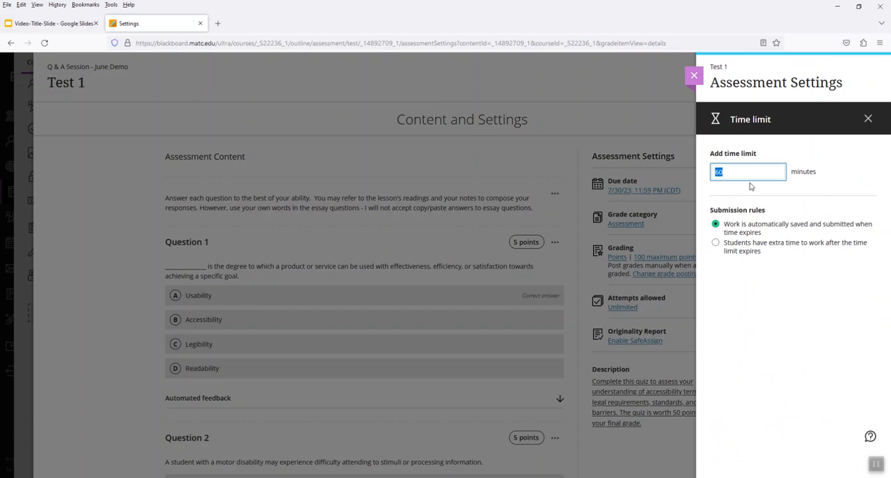
click(841, 184)
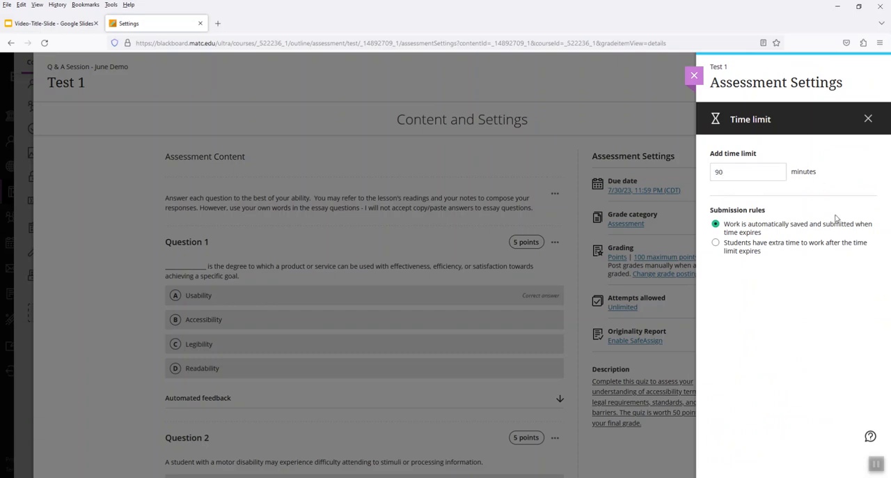
click(868, 119)
Step: Change the time limit's submission rule to give students extra time after expiry, choosing unlimited extra time
scroll(848, 331, down, 3)
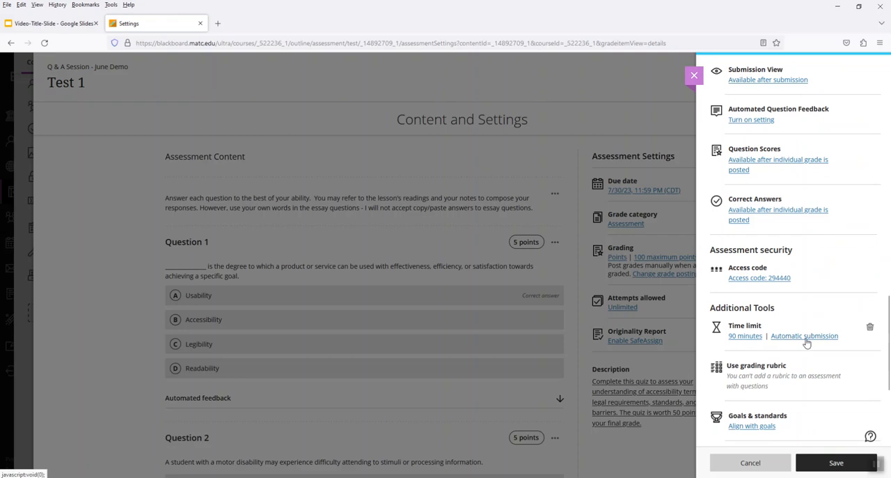
click(805, 339)
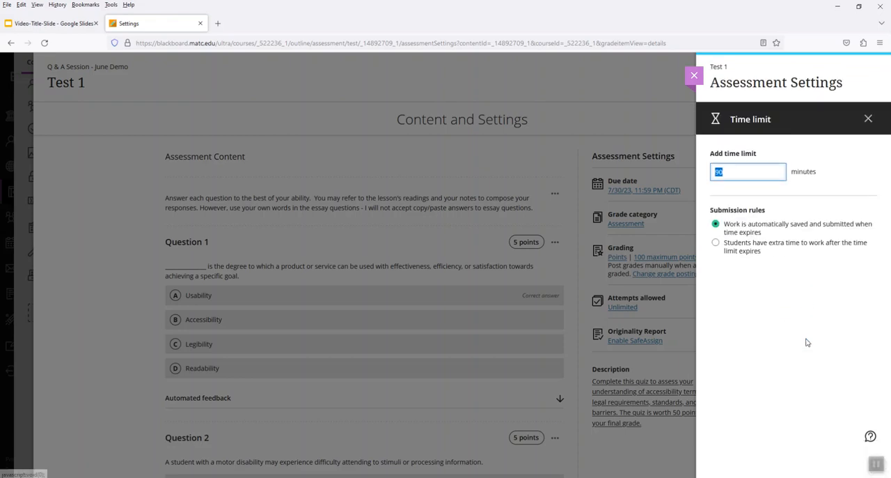
click(716, 243)
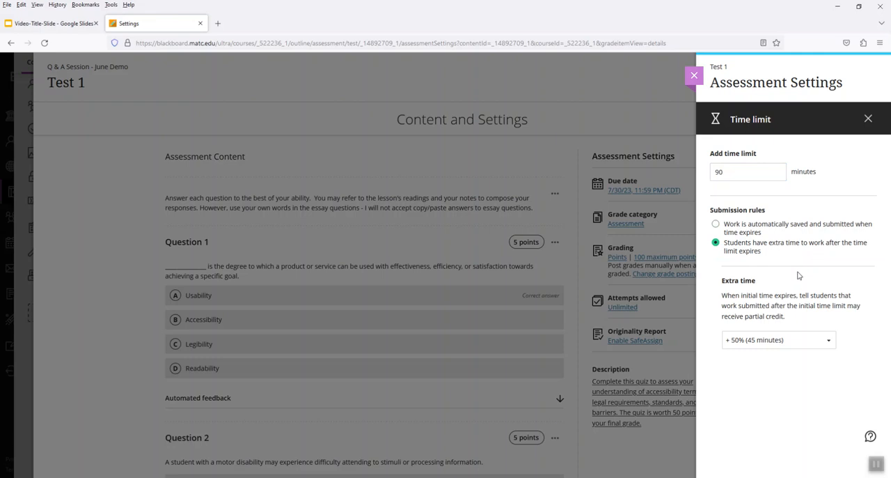
click(773, 341)
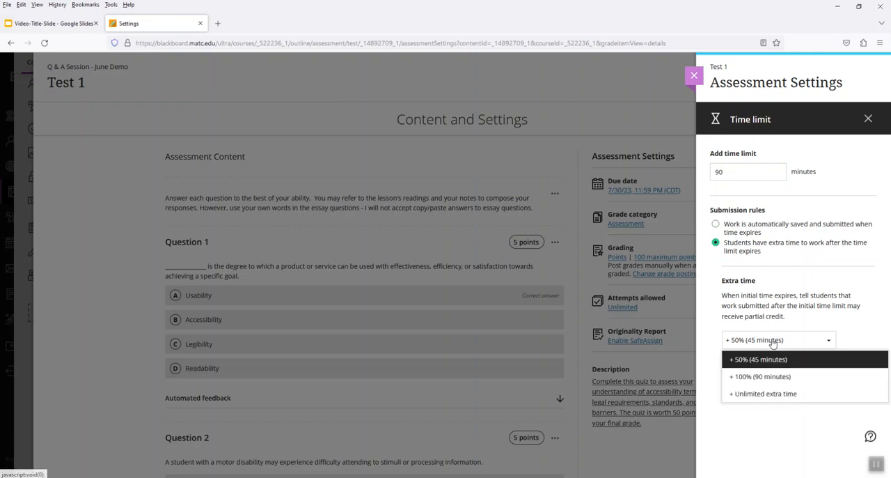
click(788, 394)
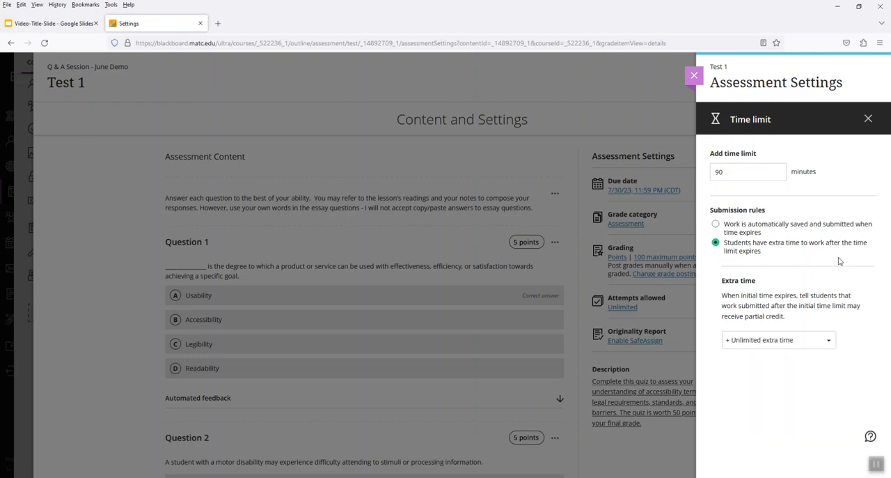
click(868, 122)
Step: Review the remaining assessment options and save Test 1's settings
scroll(837, 287, down, 3)
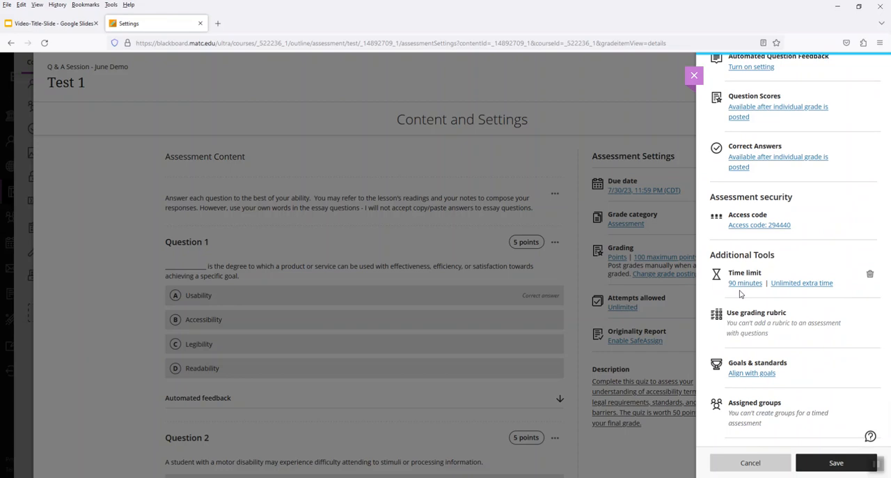
scroll(801, 290, down, 3)
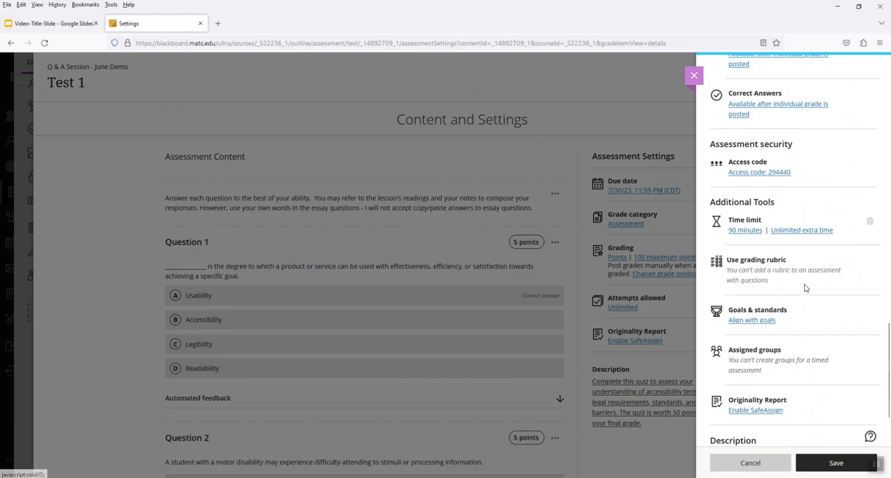
scroll(805, 287, down, 1)
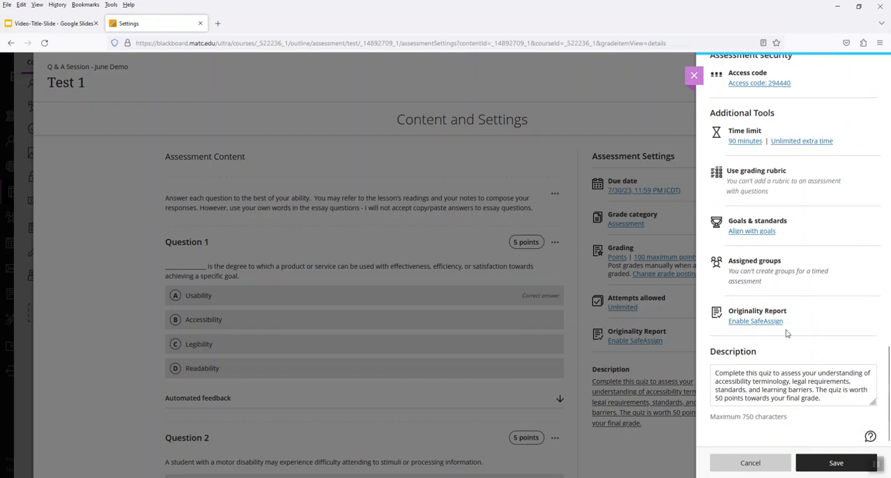
click(825, 465)
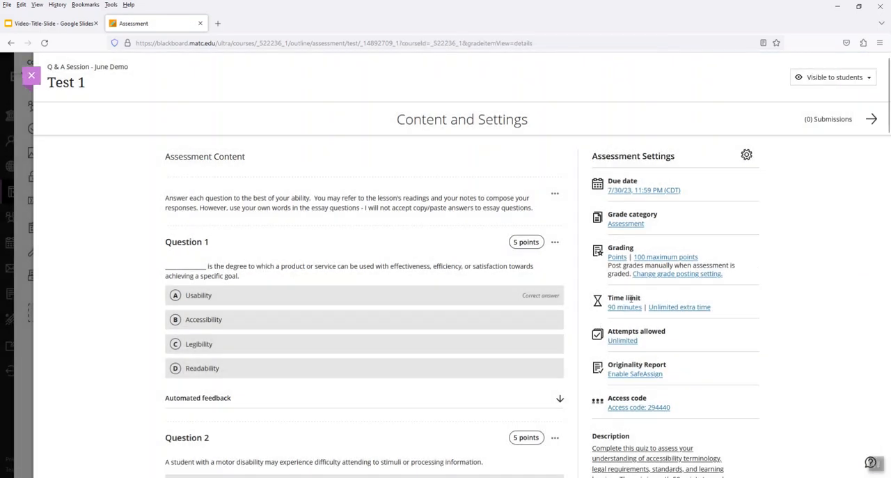
Step: Switch to Notepad, paste the copied test access code into the empty note, and return to the test
mouse_move(304, 477)
click(335, 466)
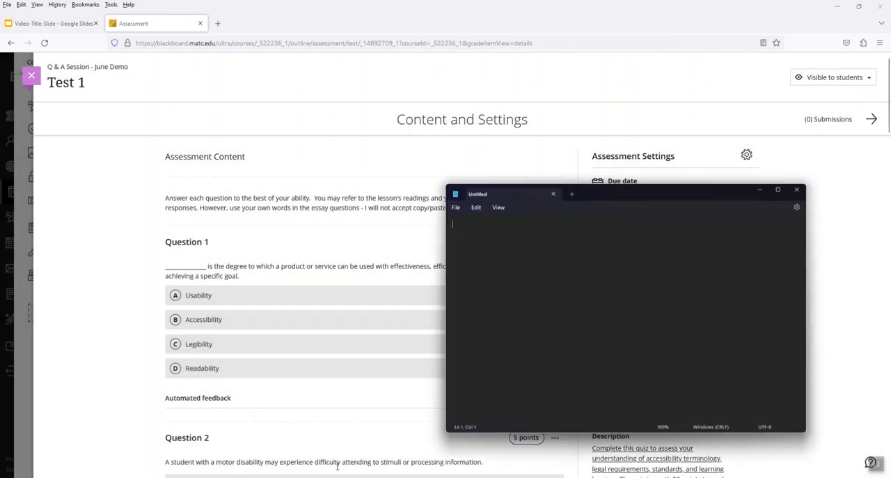
key(ctrl+v)
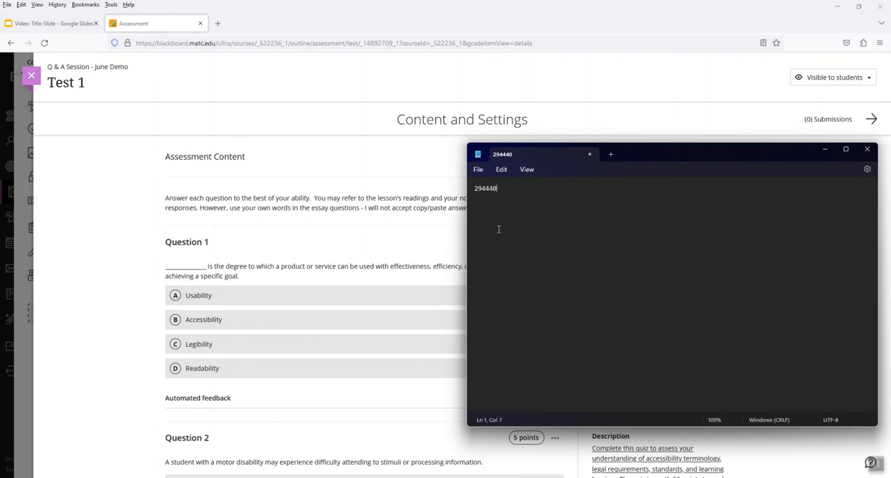
click(95, 205)
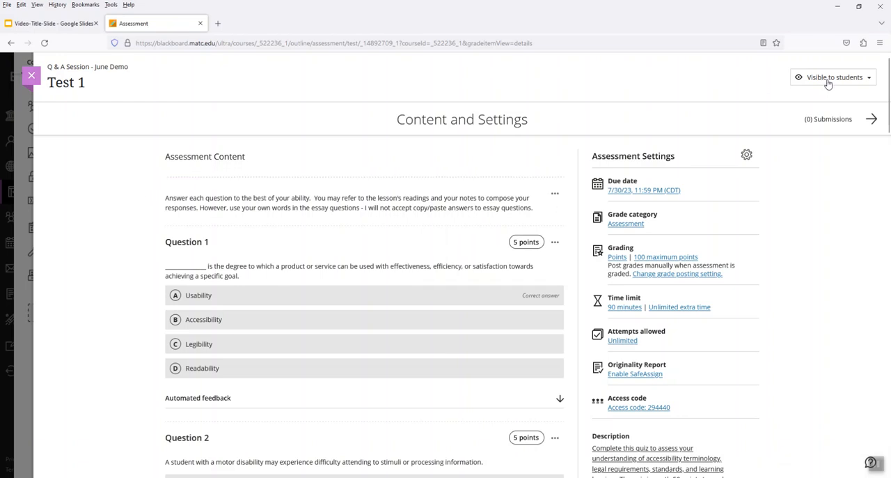
Step: Close Test 1 and inspect its release conditions from the course content list without saving
click(31, 75)
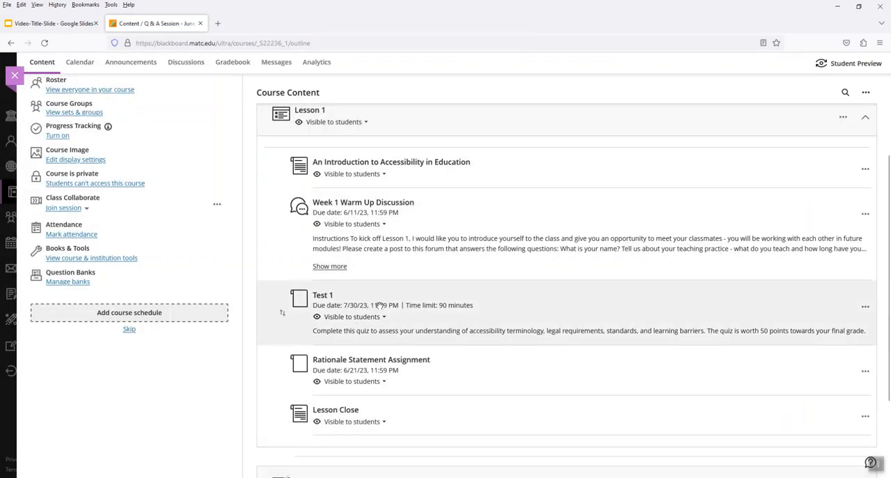
click(378, 317)
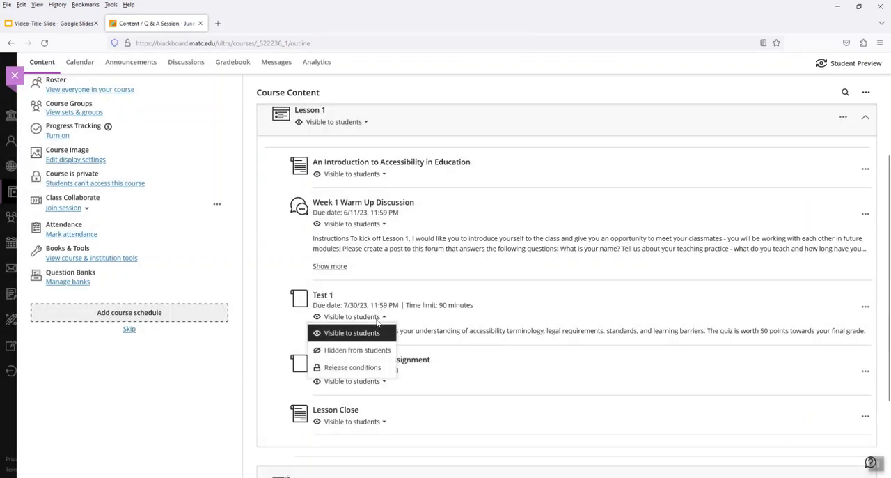
click(352, 367)
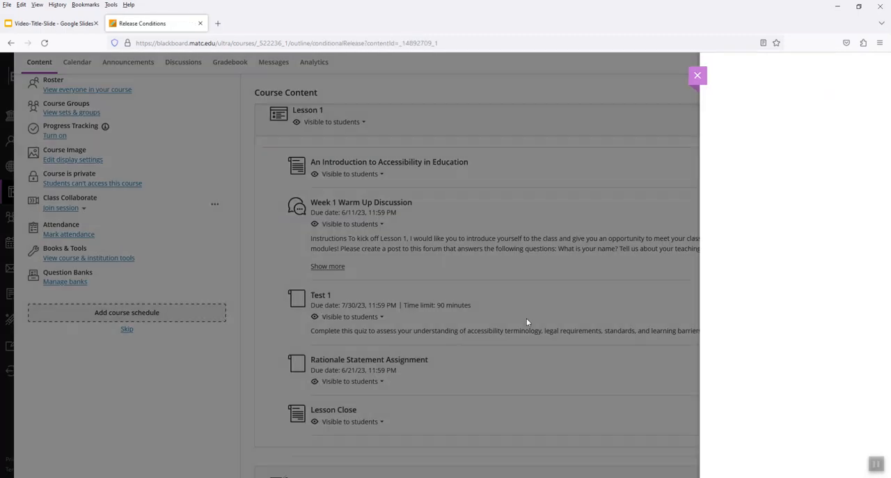
click(715, 295)
click(694, 75)
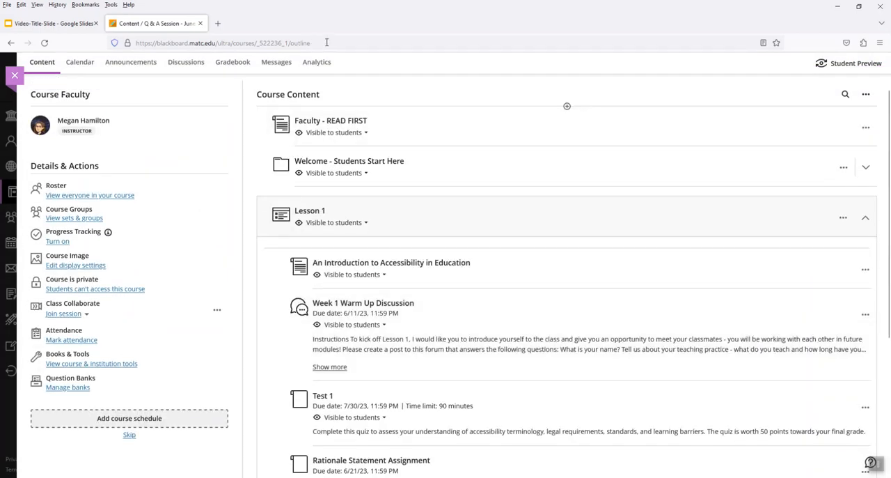
Step: Copy the course outline's web address and paste it on a new line in the Notepad note
drag(327, 42, 117, 43)
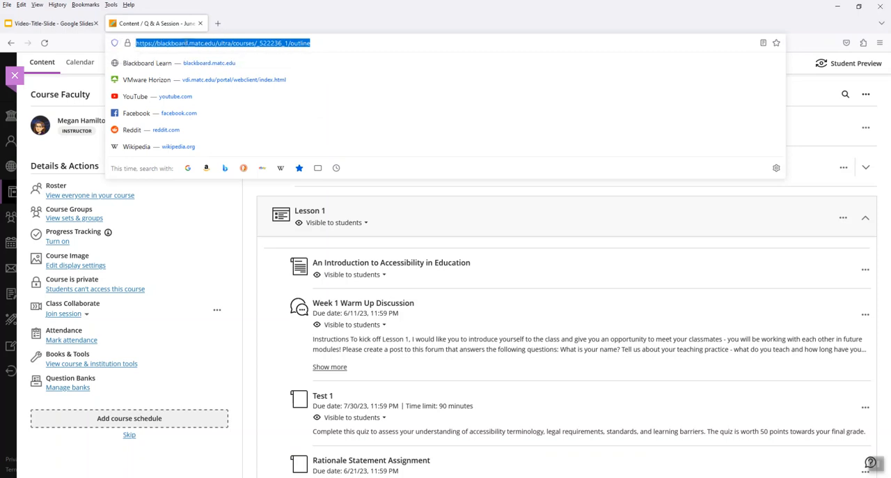
click(345, 24)
click(322, 42)
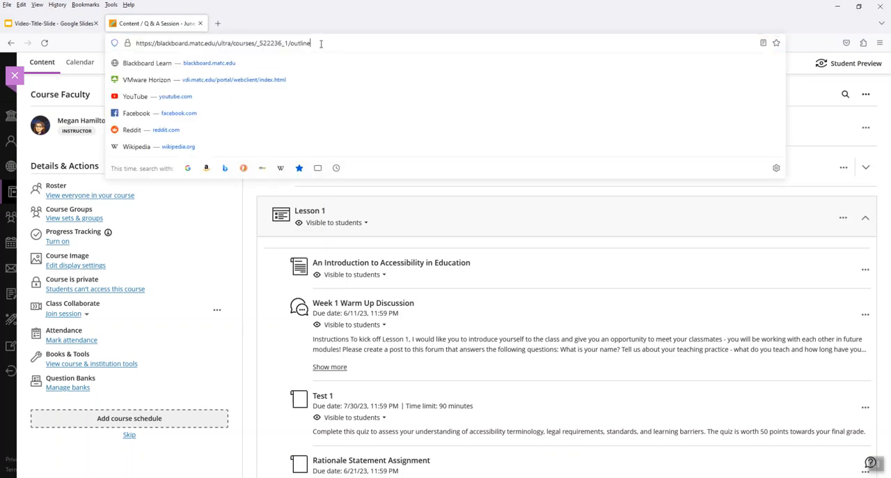
drag(336, 44, 118, 44)
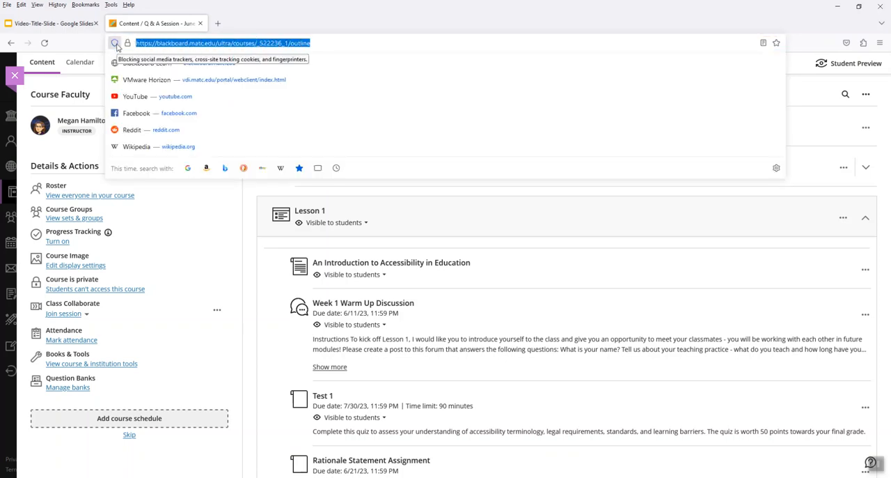
click(347, 23)
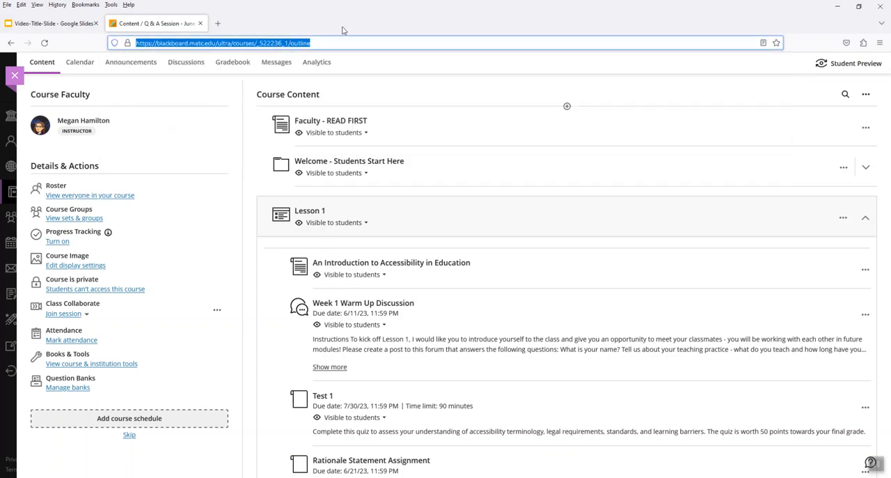
click(324, 476)
key(Return)
key(ctrl+v)
Step: Add the SmarterProctoring tool to the course content and place it between the Welcome folder and Lesson 1
click(574, 23)
click(550, 209)
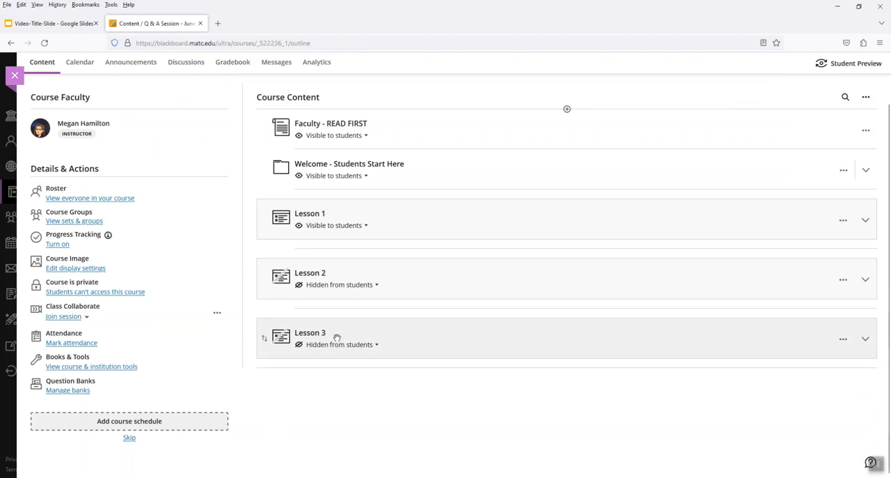
click(65, 369)
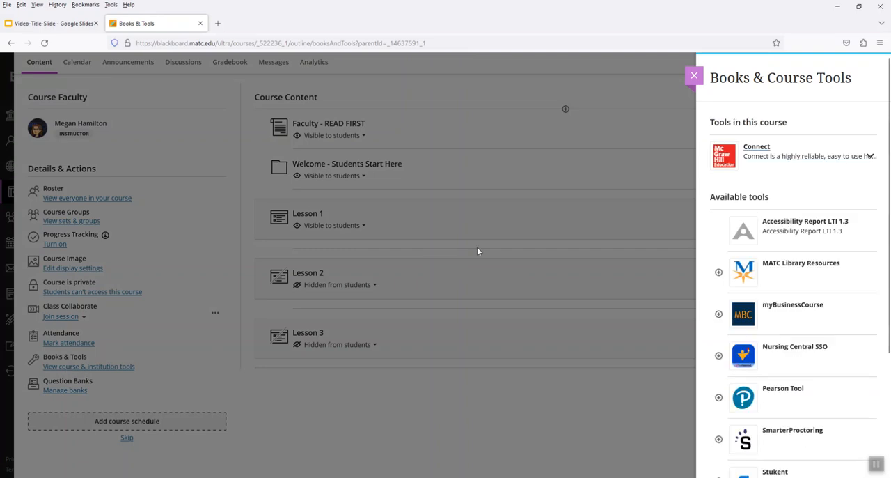
scroll(787, 157, down, 4)
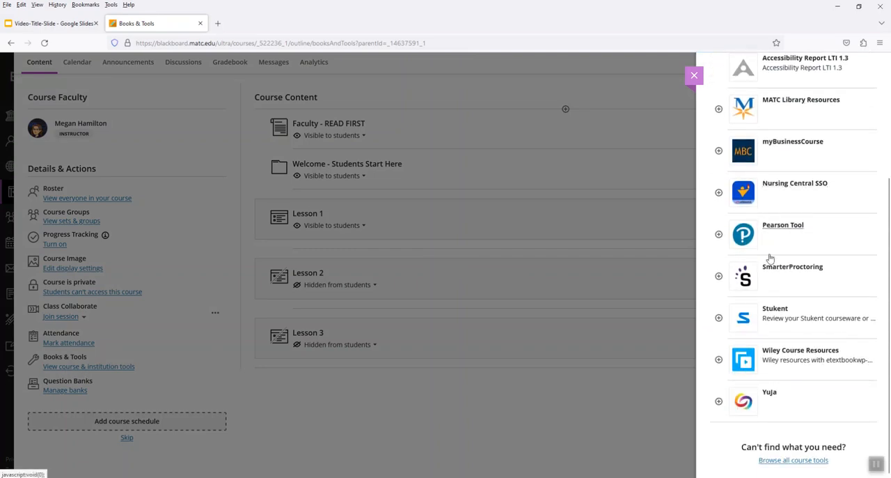
click(719, 277)
drag(267, 387, 278, 213)
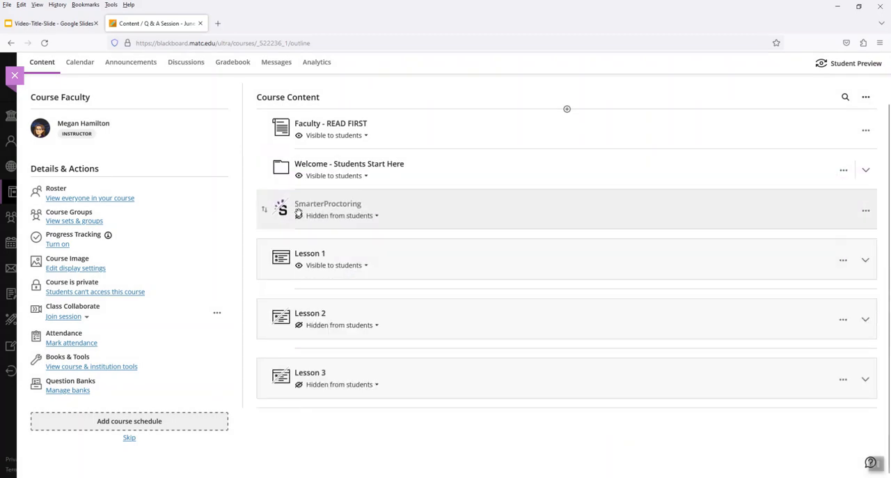
Step: Make the SmarterProctoring item visible to students, and launch it to start creating a new exam
click(369, 218)
click(364, 232)
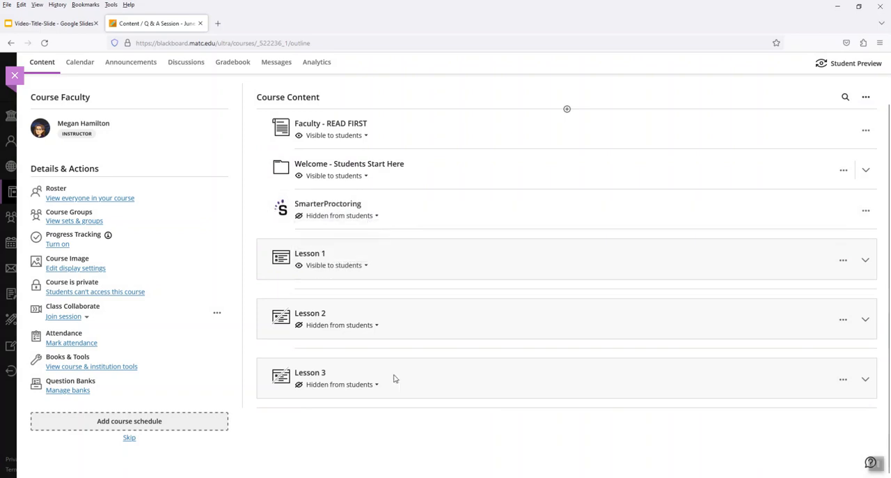
click(337, 204)
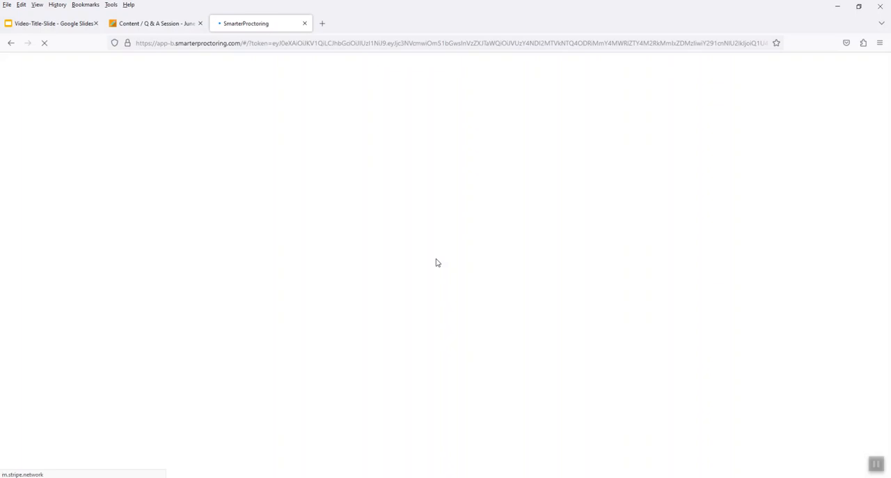
click(708, 99)
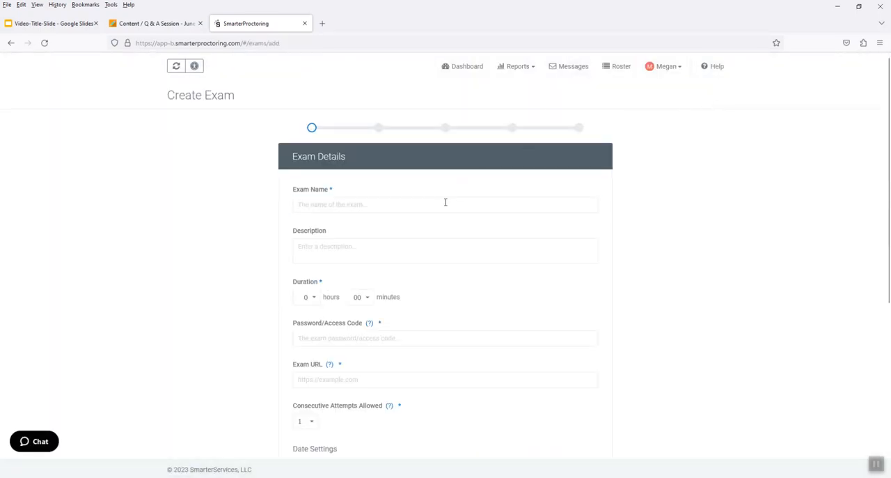
Step: Name the exam Test 1 and set its duration to 2 hours 00 minutes
click(439, 206)
text(Test 1)
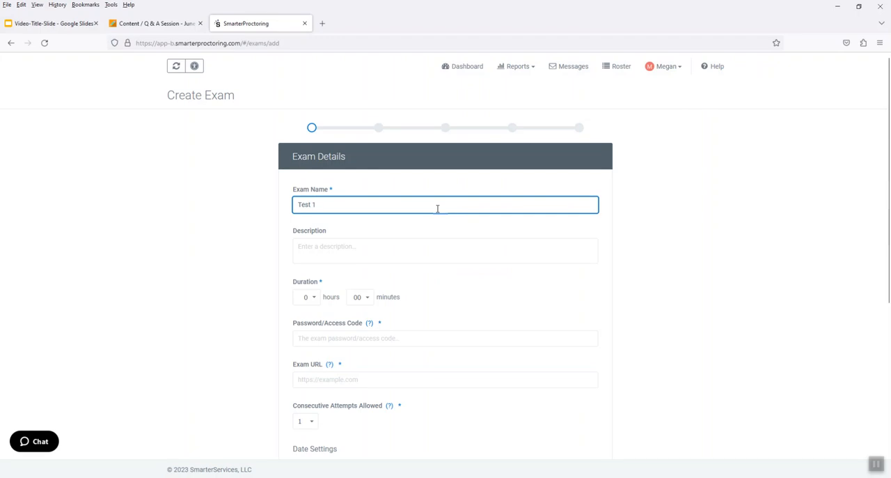
click(646, 200)
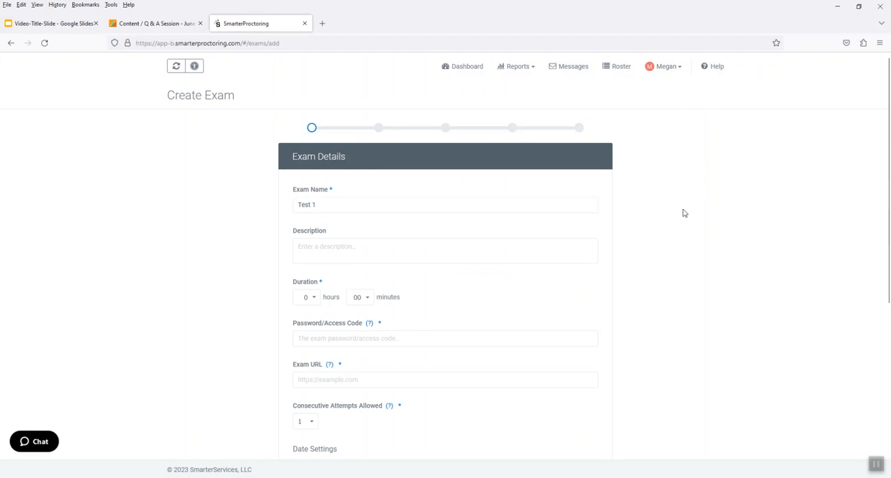
scroll(346, 250, down, 1)
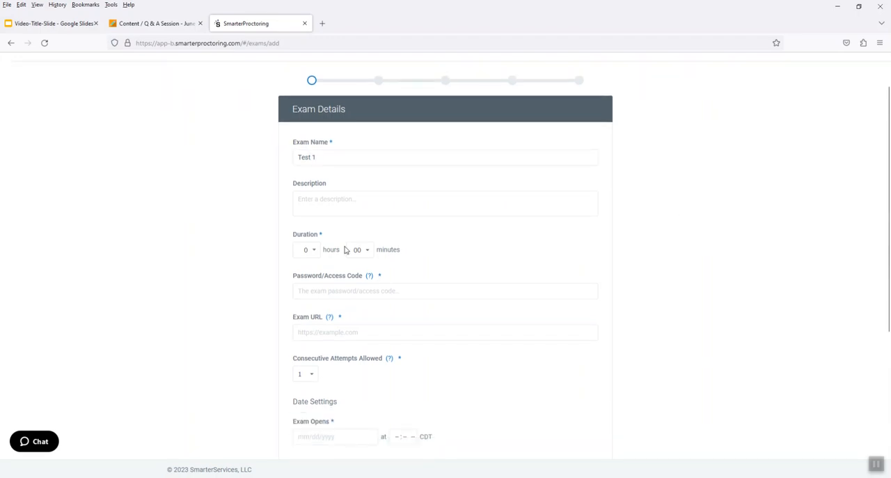
click(310, 252)
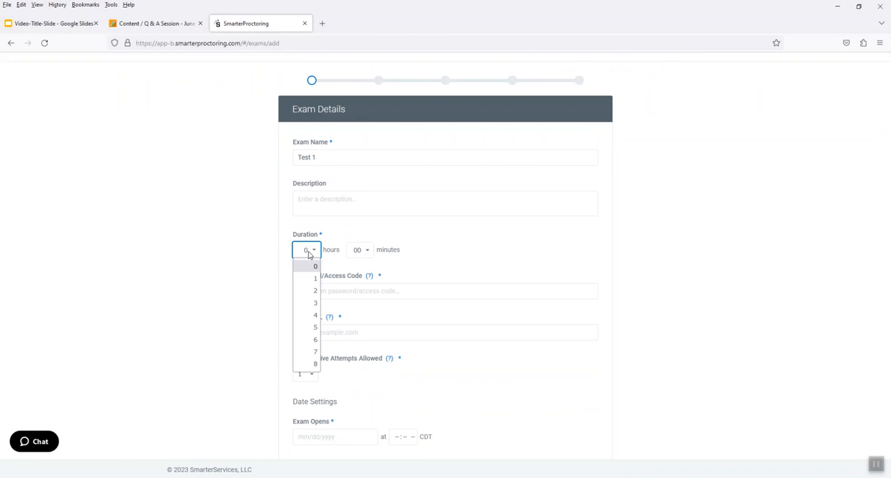
click(315, 278)
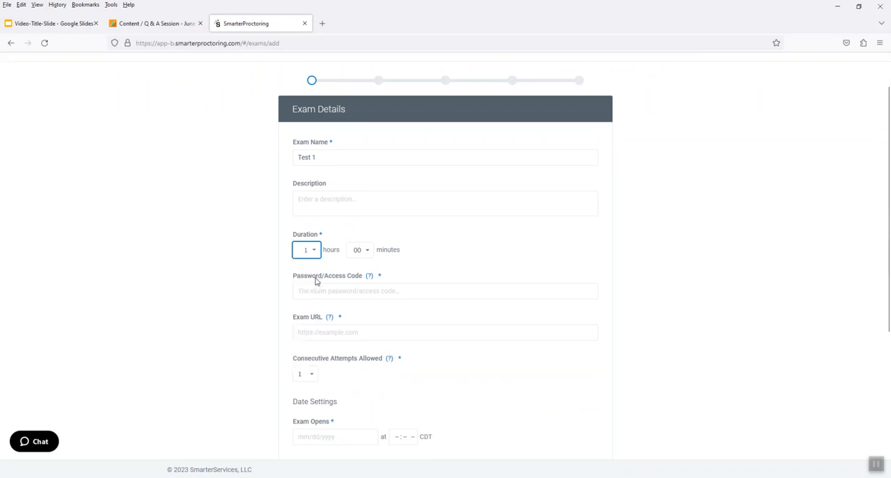
click(361, 251)
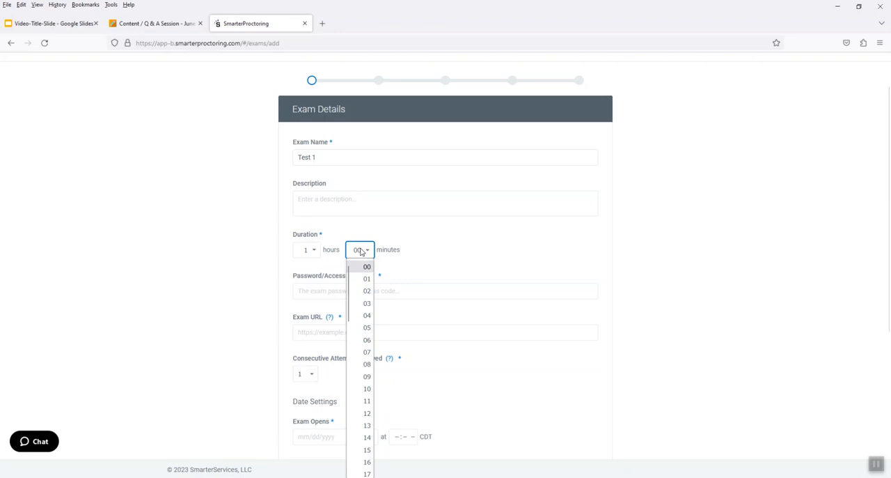
click(315, 253)
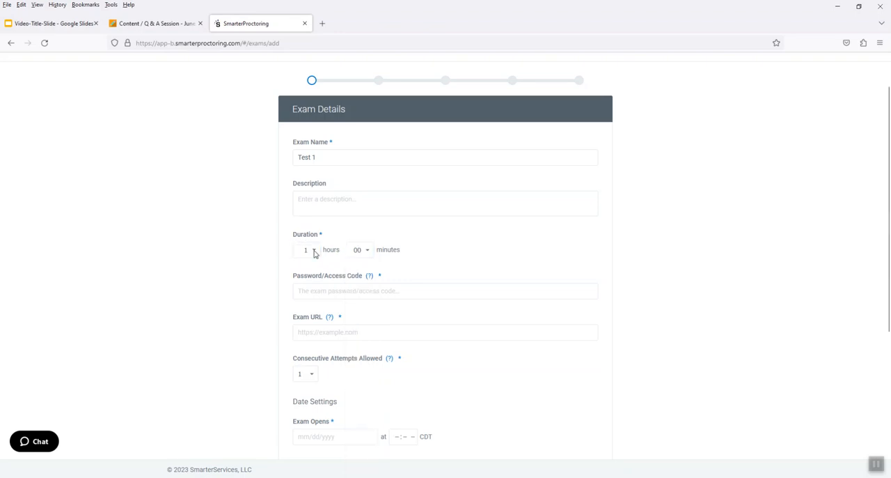
click(314, 252)
click(313, 291)
Step: Copy the test access code from the Notepad note into the exam's Password/Access Code field
mouse_move(303, 477)
click(304, 446)
double_click(520, 189)
key(ctrl+c)
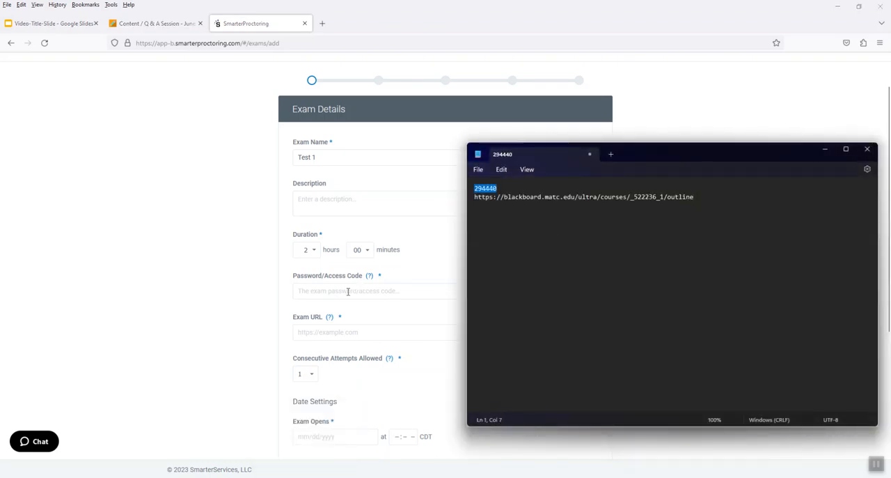
click(354, 289)
key(ctrl+v)
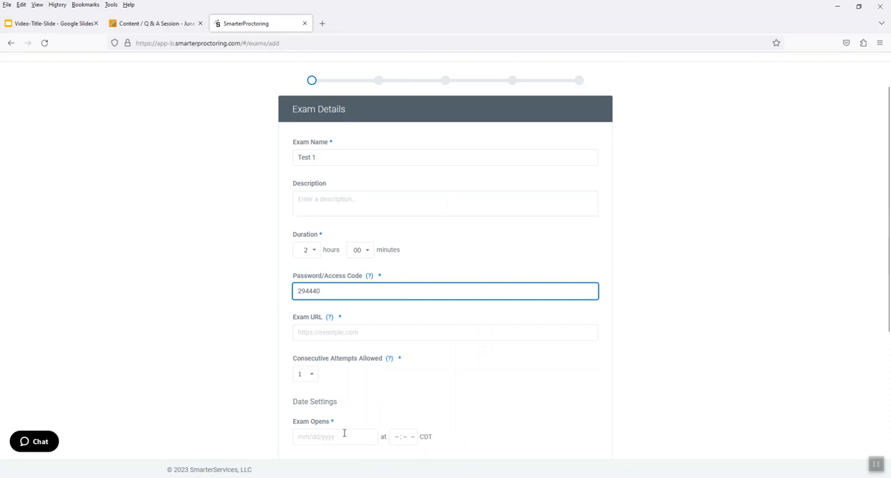
Step: Copy the course outline address from the Notepad note into the exam's Exam URL field
key(alt+Tab)
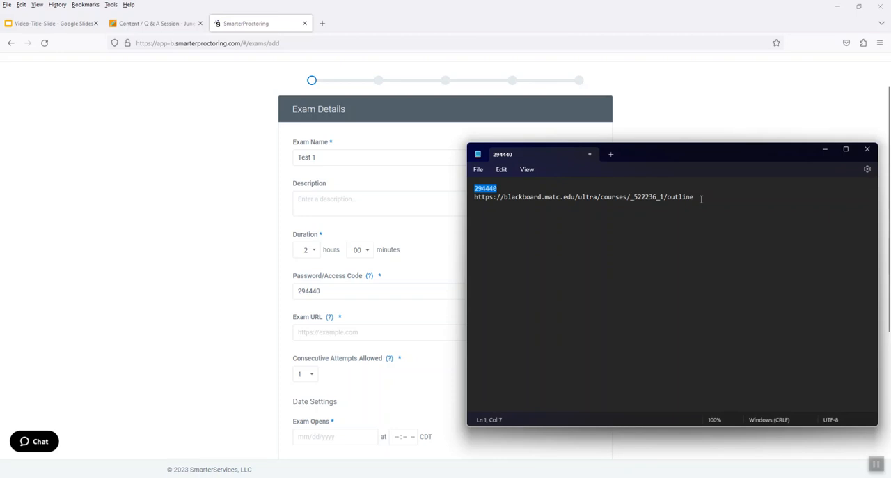
drag(696, 196, 467, 200)
key(ctrl+c)
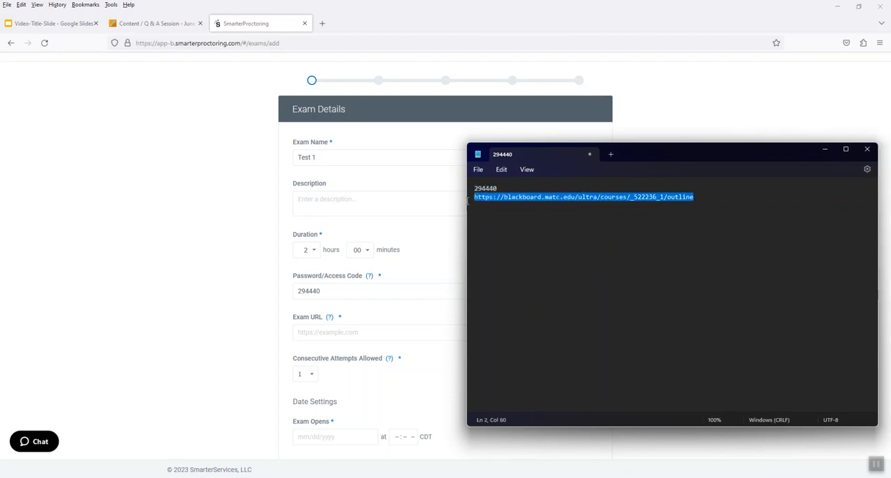
click(317, 332)
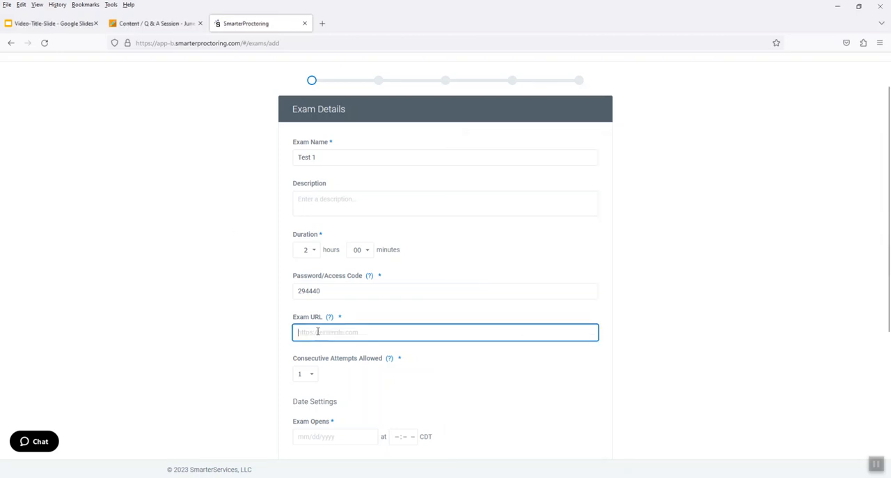
key(ctrl+v)
click(237, 329)
Step: Set the exam to open on 06/08/2023 at 10:00 AM
scroll(270, 318, down, 3)
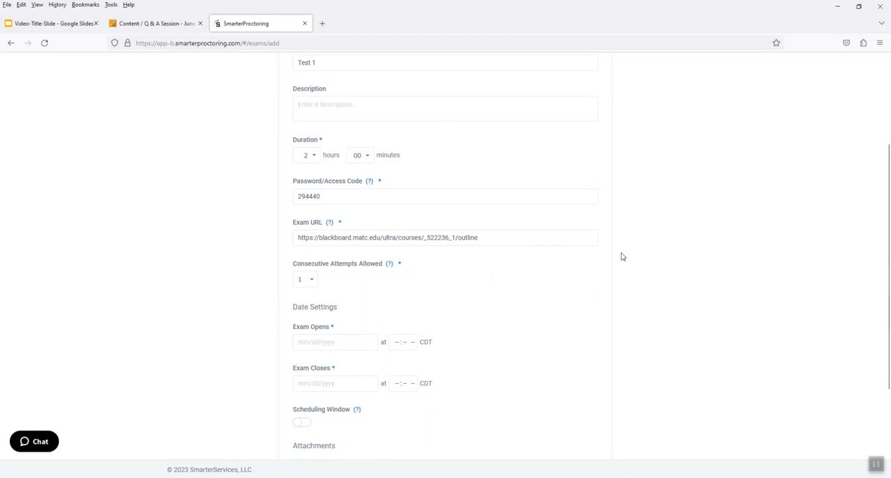
scroll(690, 247, down, 1)
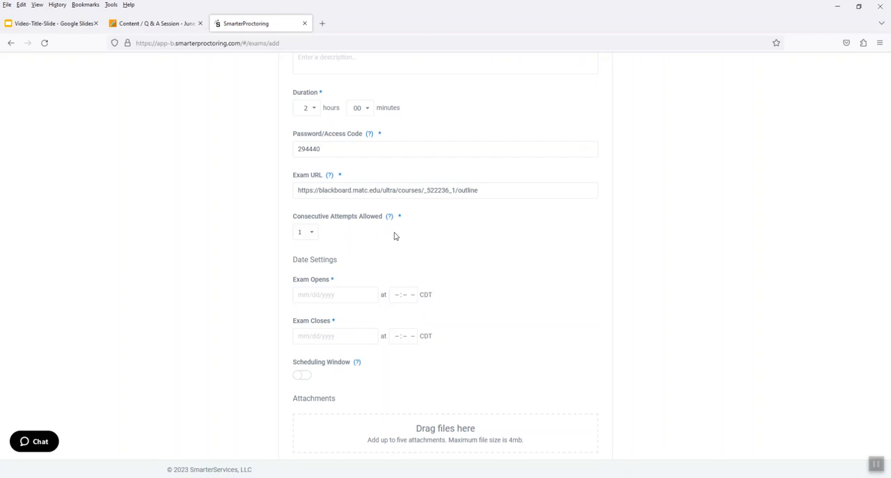
scroll(390, 241, down, 2)
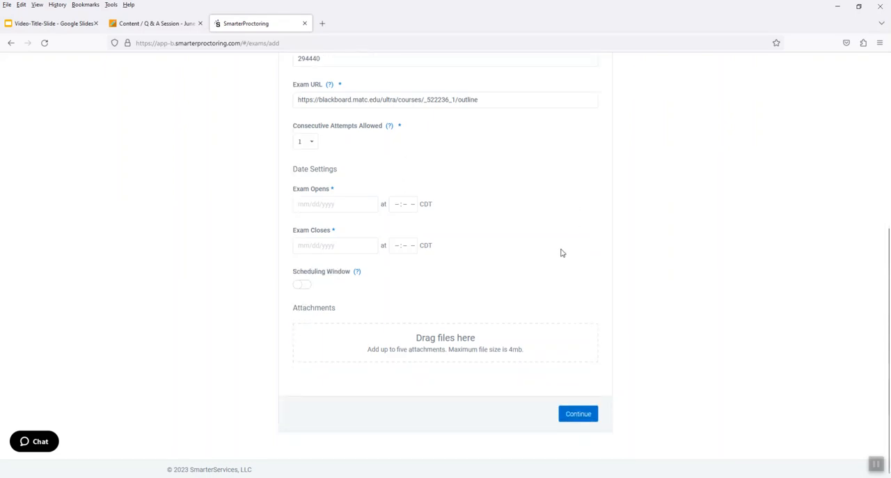
click(323, 206)
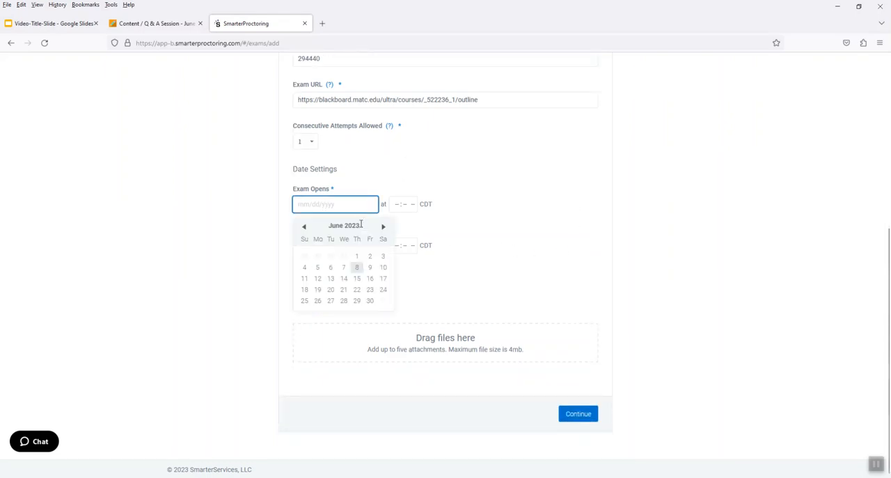
click(358, 268)
click(396, 204)
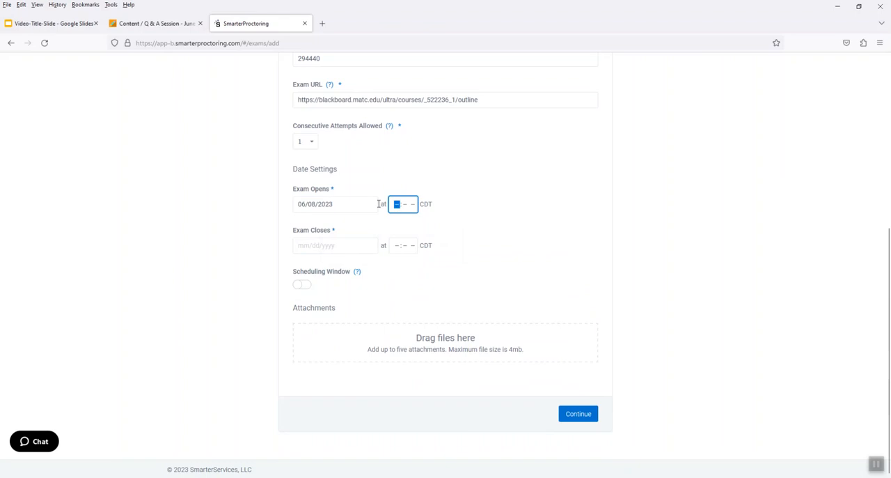
text(10:)
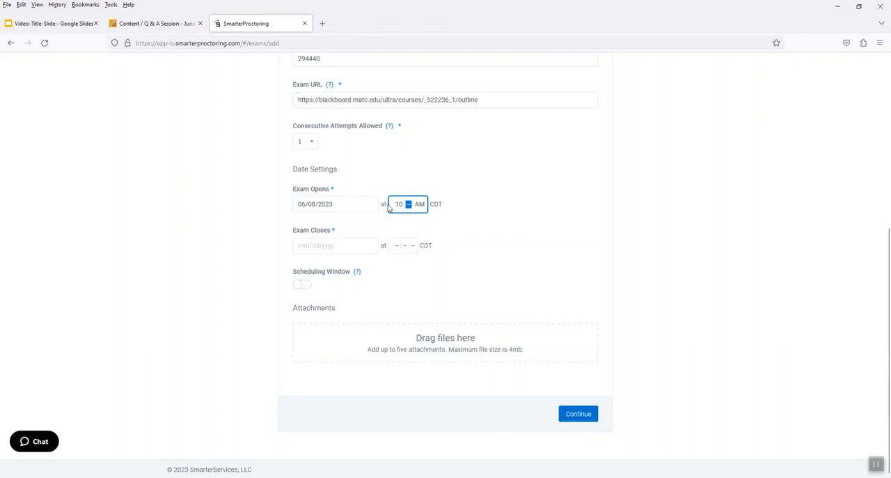
text(00)
click(519, 214)
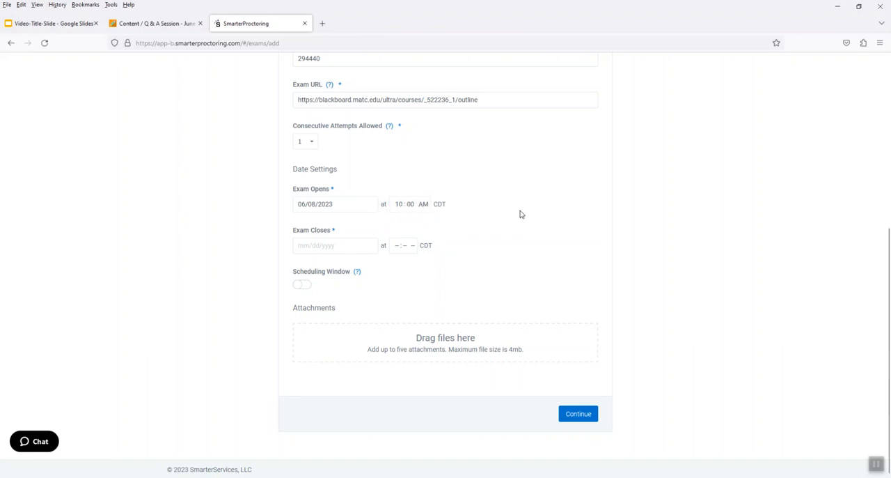
Step: Set the exam to close on 07/31/2023 at 11:59 PM
click(307, 247)
click(383, 268)
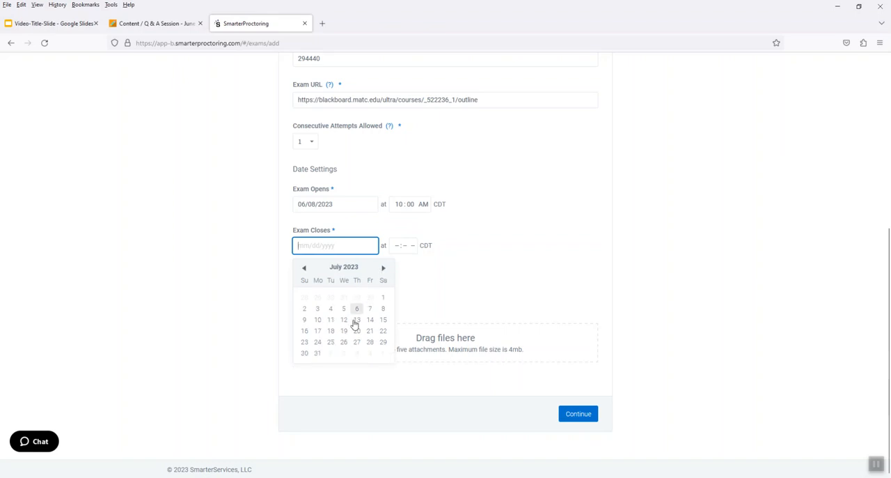
click(318, 356)
click(397, 247)
text(11 : 59 PM)
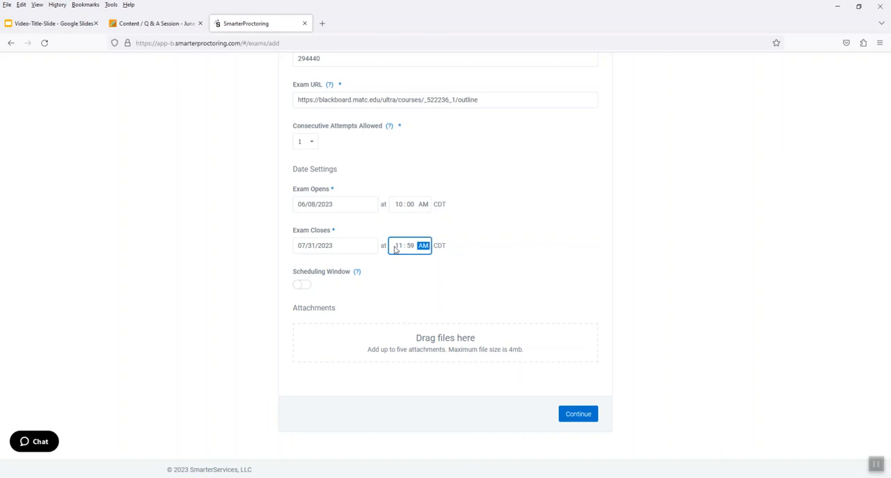
click(615, 222)
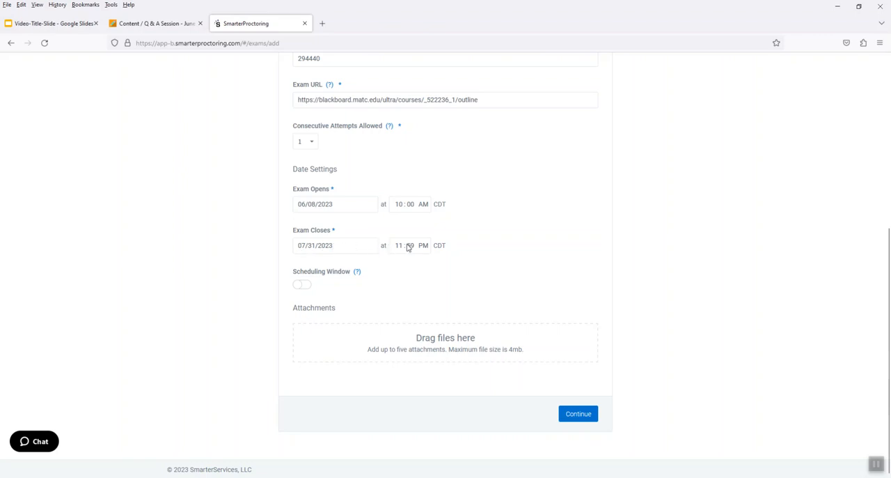
Step: Proceed to the permitted items, allow Notes, and continue to the exam's notes page
click(588, 420)
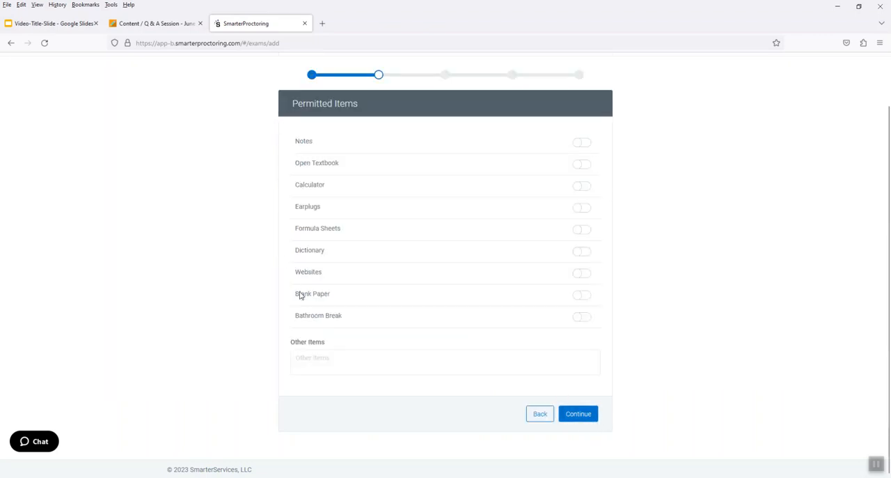
click(582, 142)
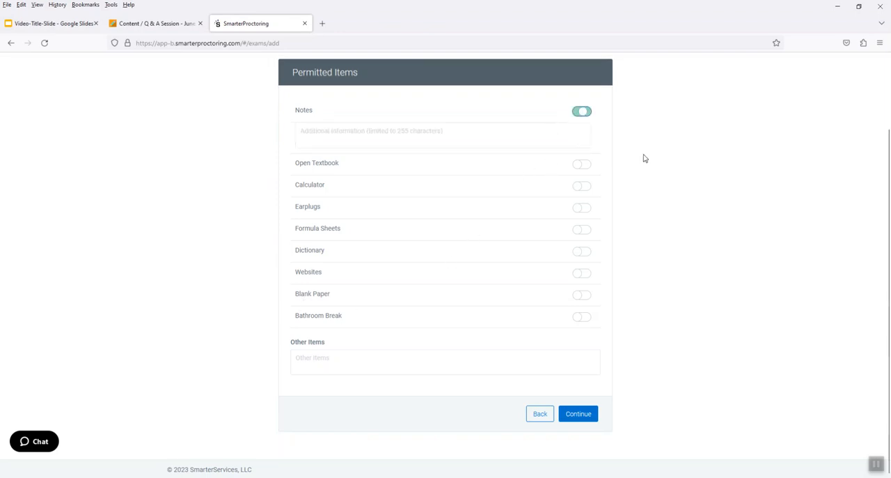
click(582, 415)
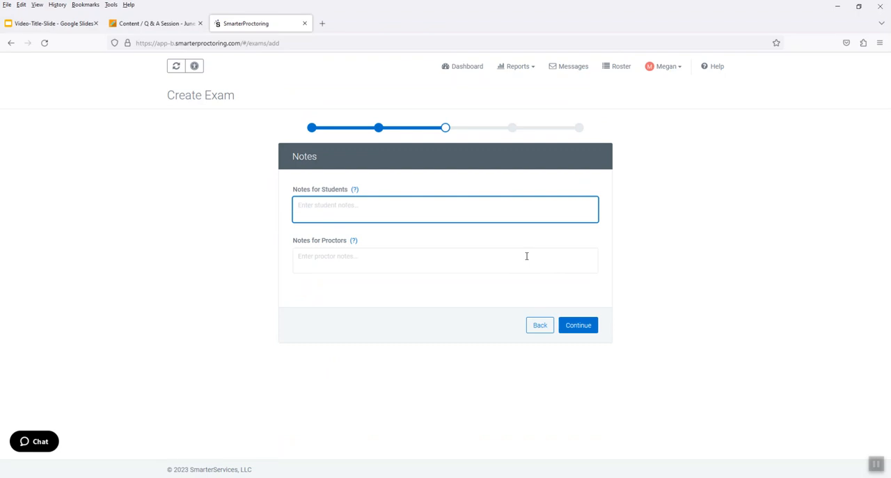
Step: Enter the student note "This test is proctored. You can have your notes, but you will be limited to 90 minutes to complete the test."
text(This test is proctored. You can have your notes, but)
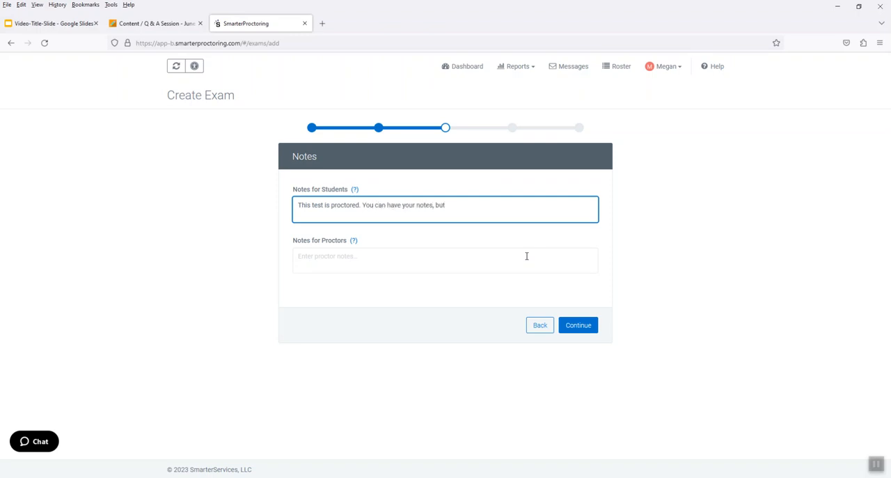
text( you will be lmmited to 90 minutes to )
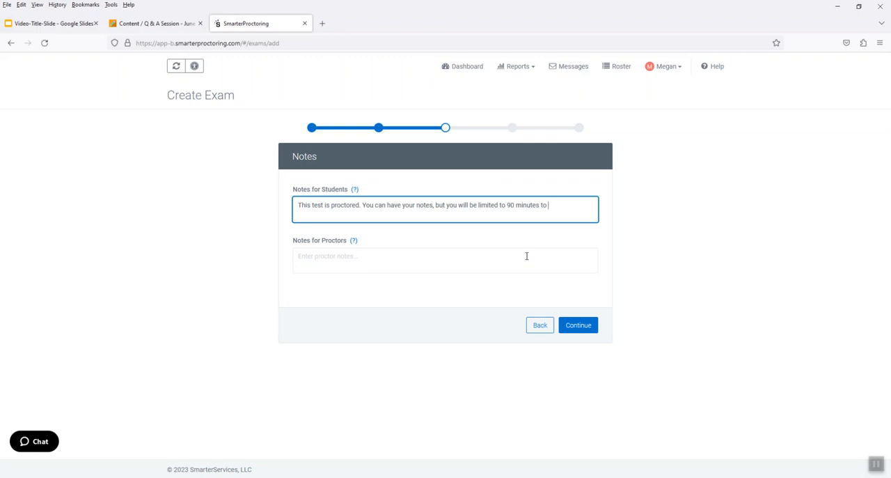
text(complete the test.)
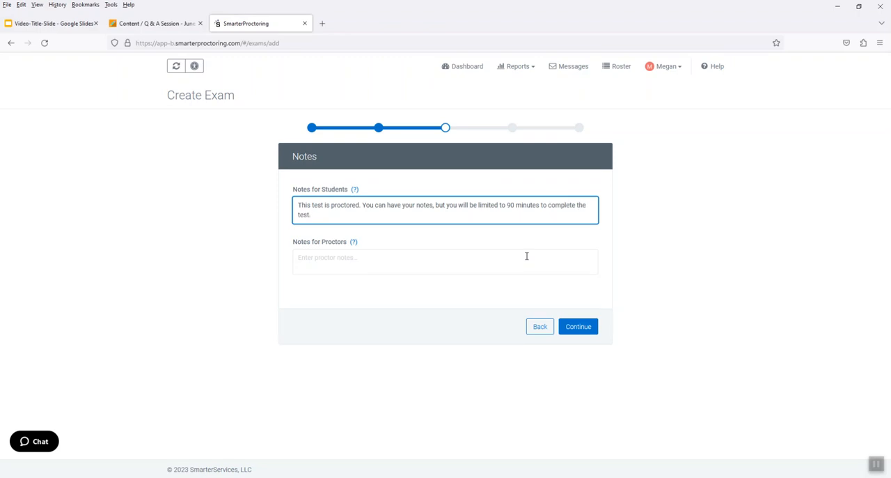
Step: Continue to the proctor settings and enable Automated Online Proctoring with the Strict preset
click(582, 326)
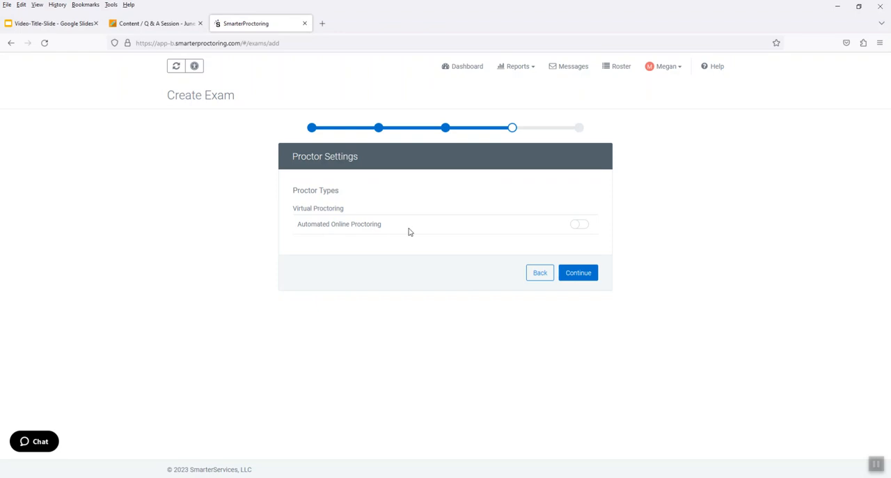
click(577, 225)
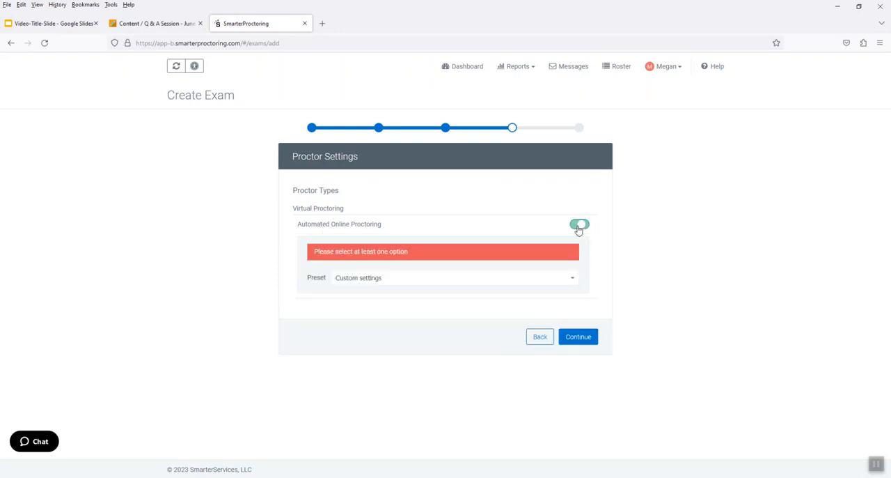
scroll(697, 220, down, 3)
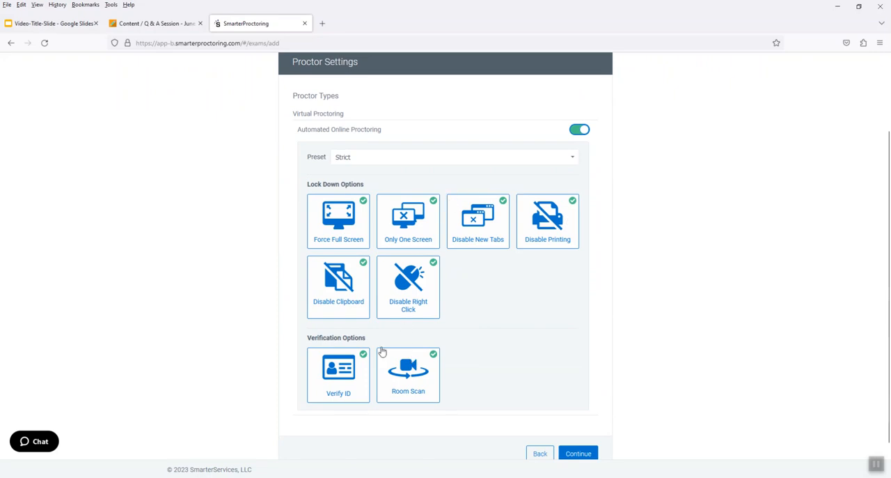
Step: Remove Room Scan from the verification options, continue to the confirmation, and confirm the exam
click(427, 364)
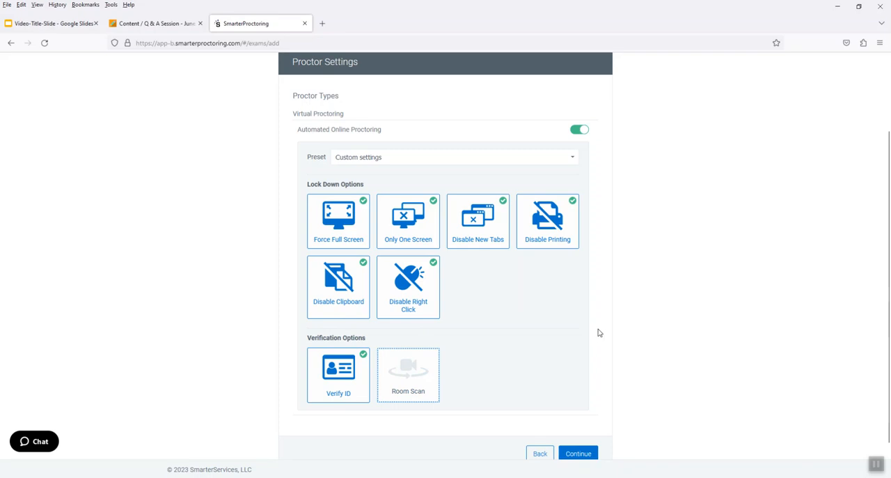
click(581, 453)
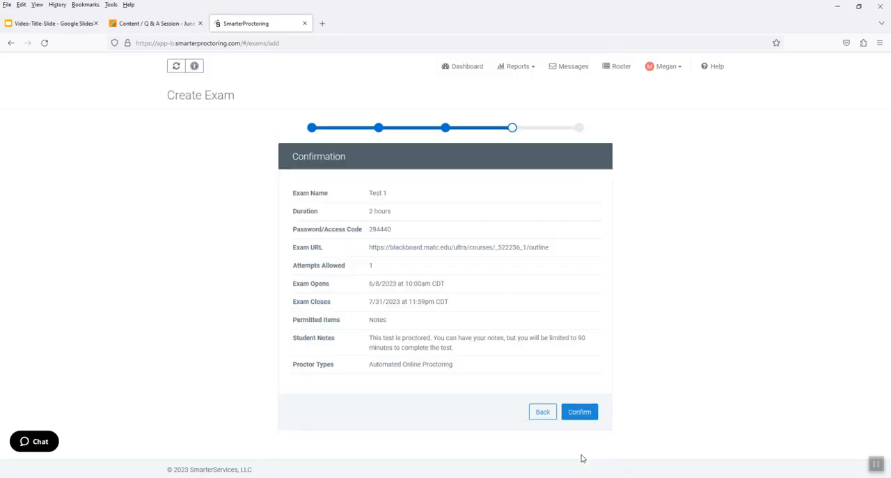
click(580, 414)
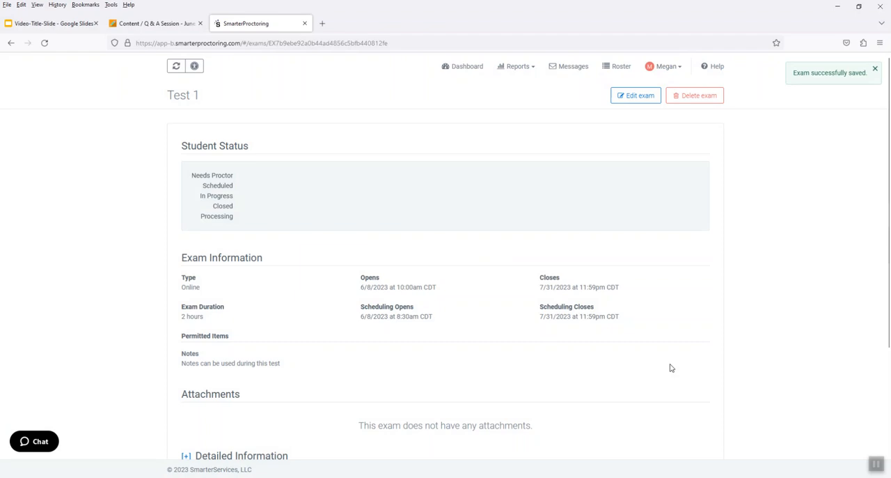
scroll(672, 360, down, 5)
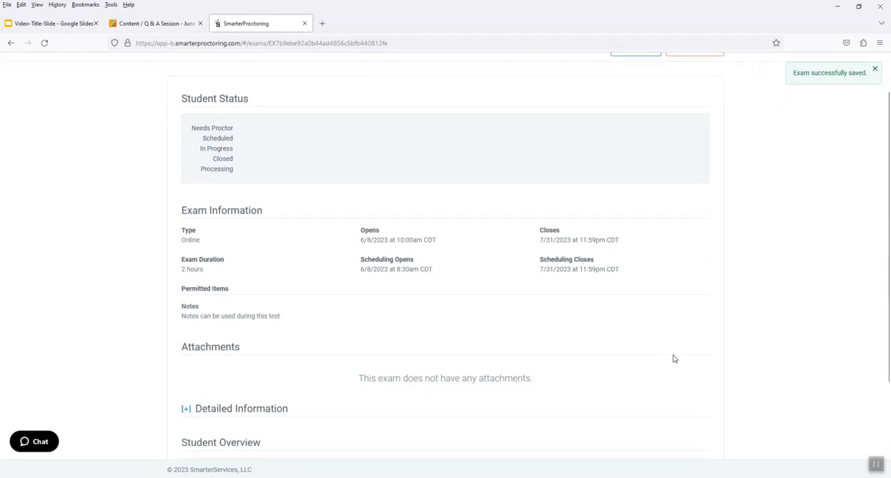
scroll(710, 355, up, 5)
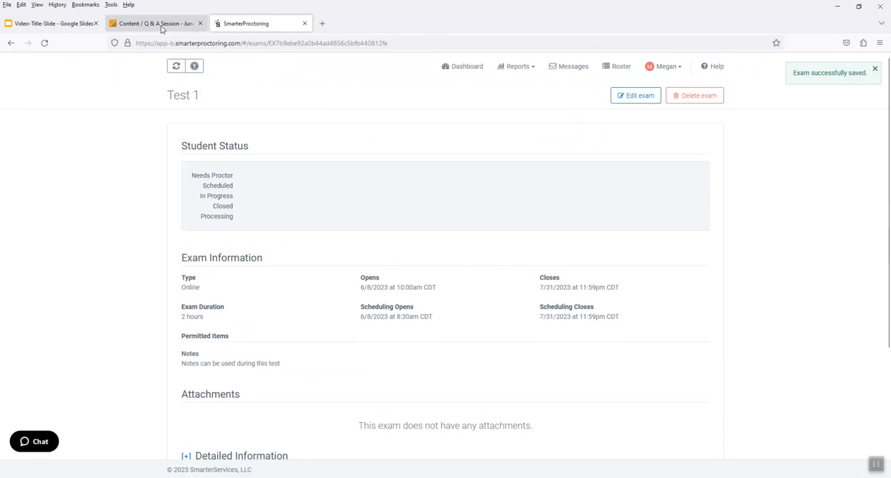
Step: Close SmarterProctoring to return to the Blackboard course, and view Test 1 in Lesson 1 before closing it
click(305, 23)
scroll(177, 185, up, 1)
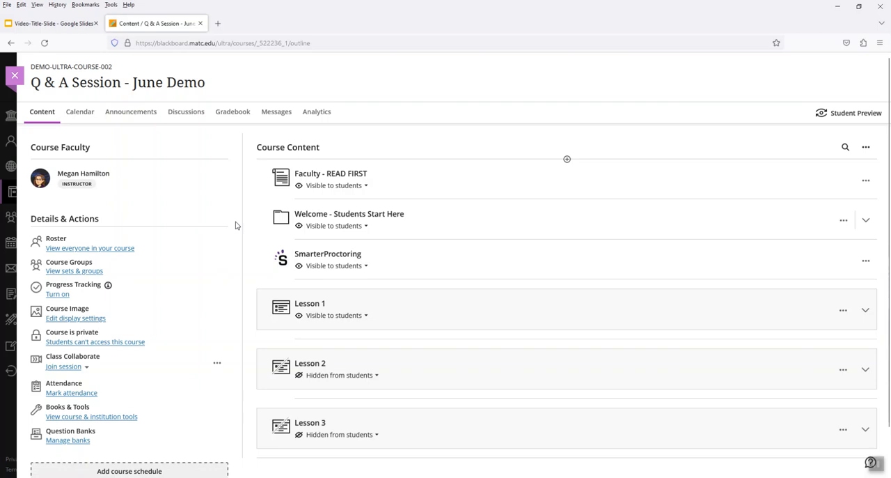
click(313, 310)
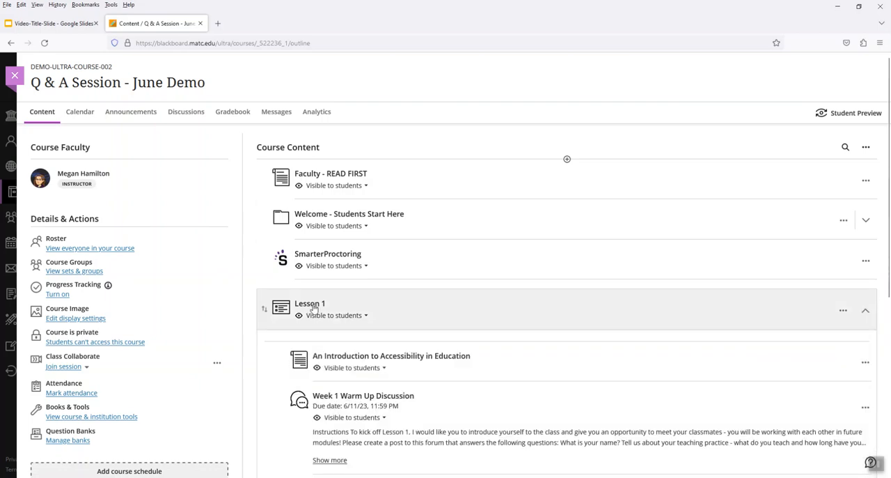
scroll(317, 304, down, 2)
scroll(317, 304, down, 1)
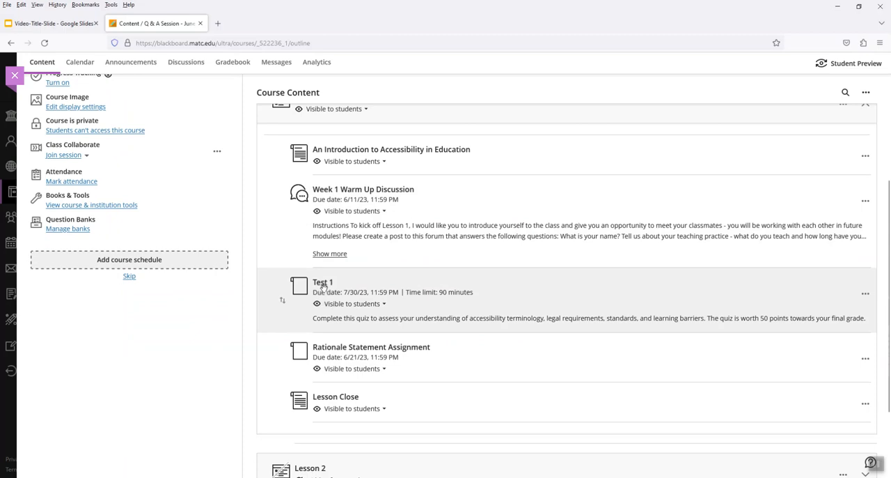
click(324, 284)
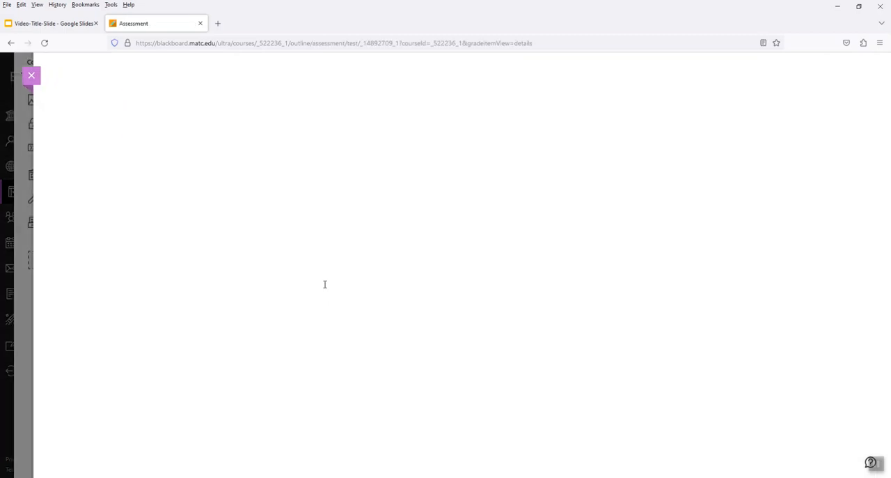
click(33, 75)
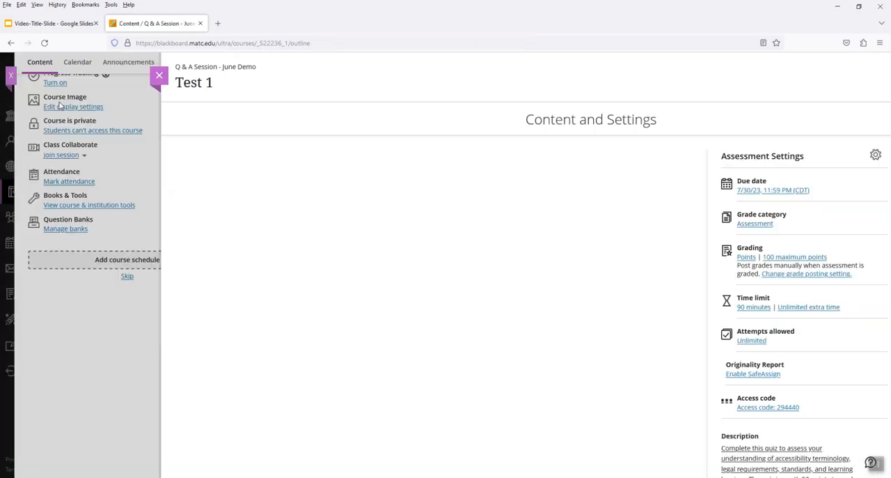